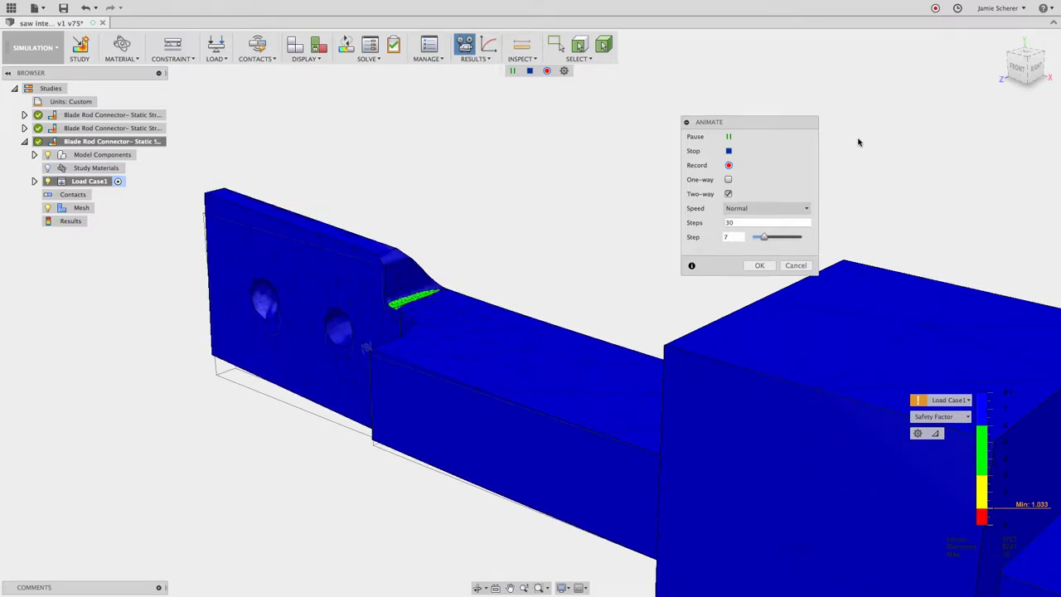
Step: Stop the animation and review the safety-factor result details showing a 1.033 minimum
{"action": "left_click", "coordinate": [759, 265]}
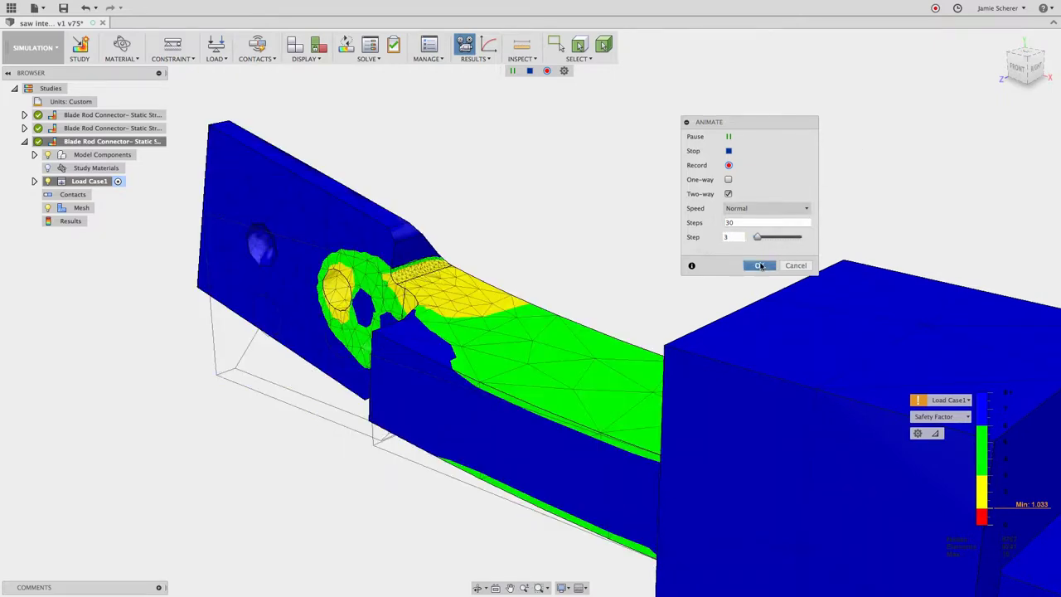
{"action": "left_click", "coordinate": [919, 399]}
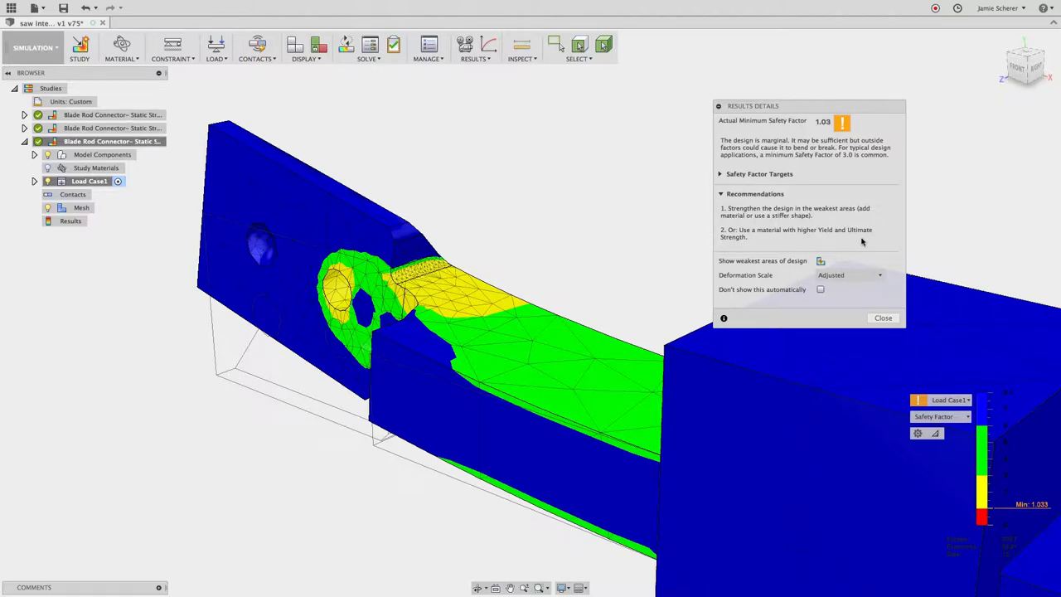
{"action": "left_click", "coordinate": [882, 317]}
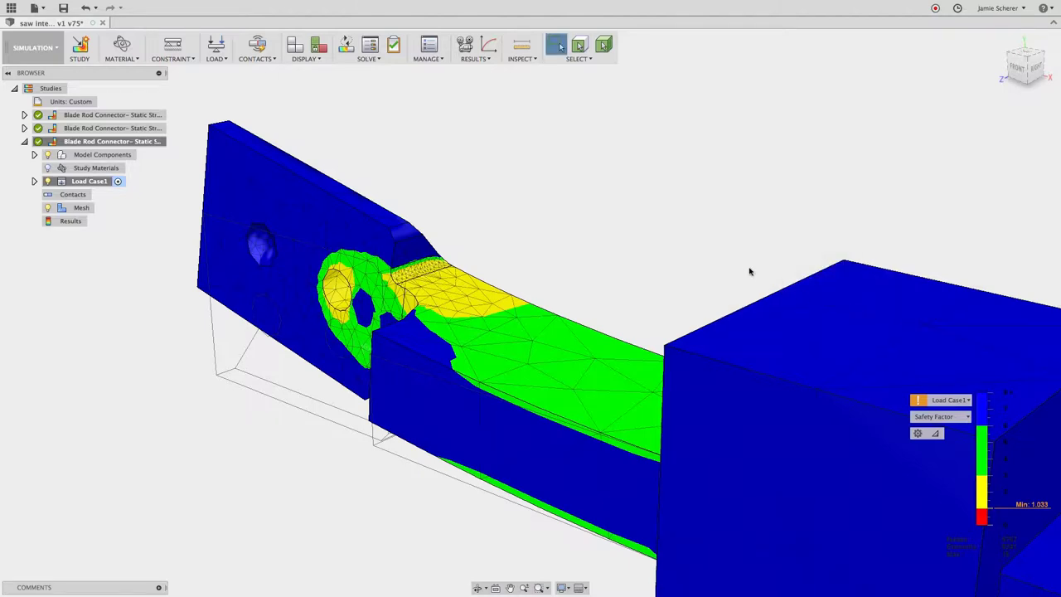
Step: Switch from Simulation to the Model workspace to edit the saw internals assembly
{"action": "left_click", "coordinate": [55, 50]}
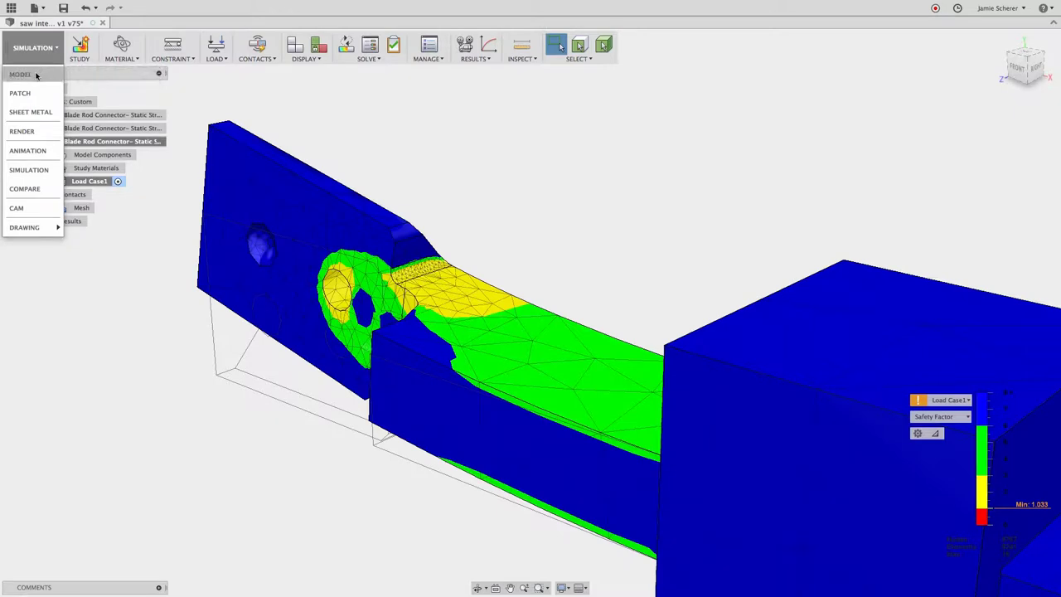
{"action": "left_click", "coordinate": [35, 74]}
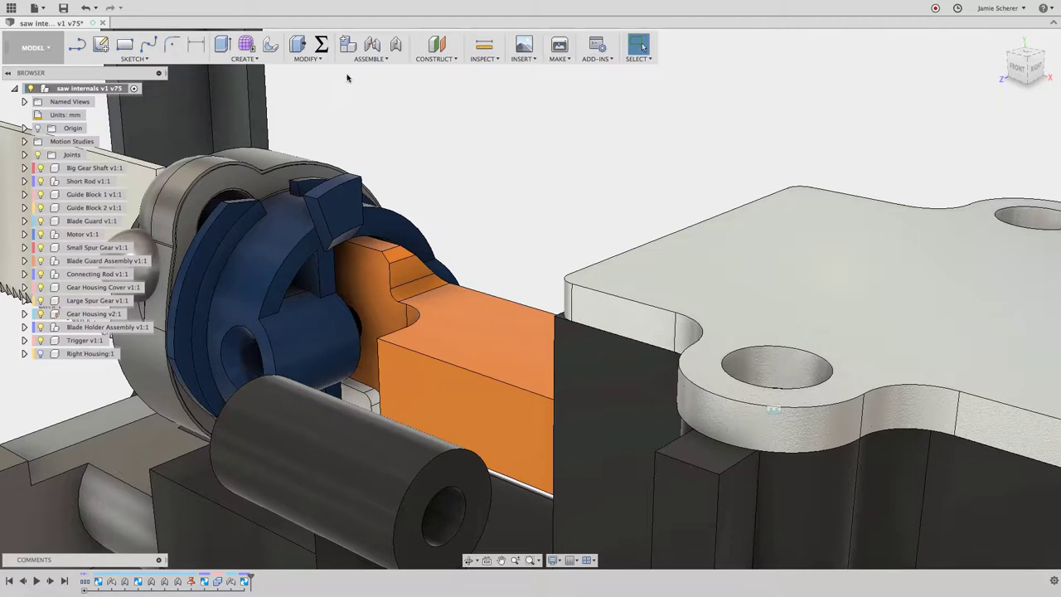
{"action": "left_click", "coordinate": [323, 48]}
Step: Press-pull the connector's top face, then another face, outward by 0.75 mm
{"action": "left_click", "coordinate": [299, 48]}
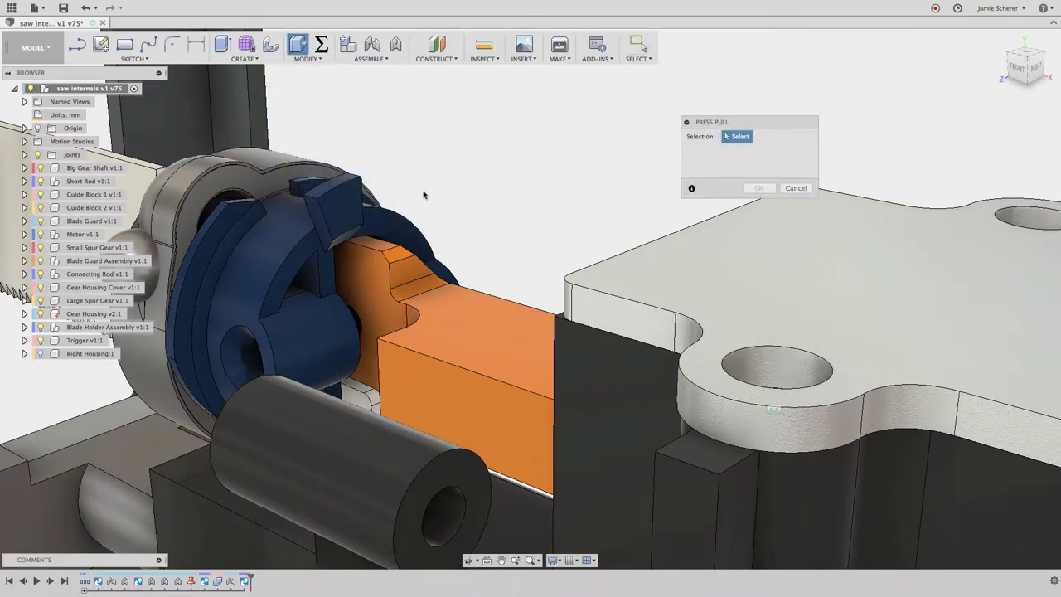
{"action": "left_click", "coordinate": [459, 318]}
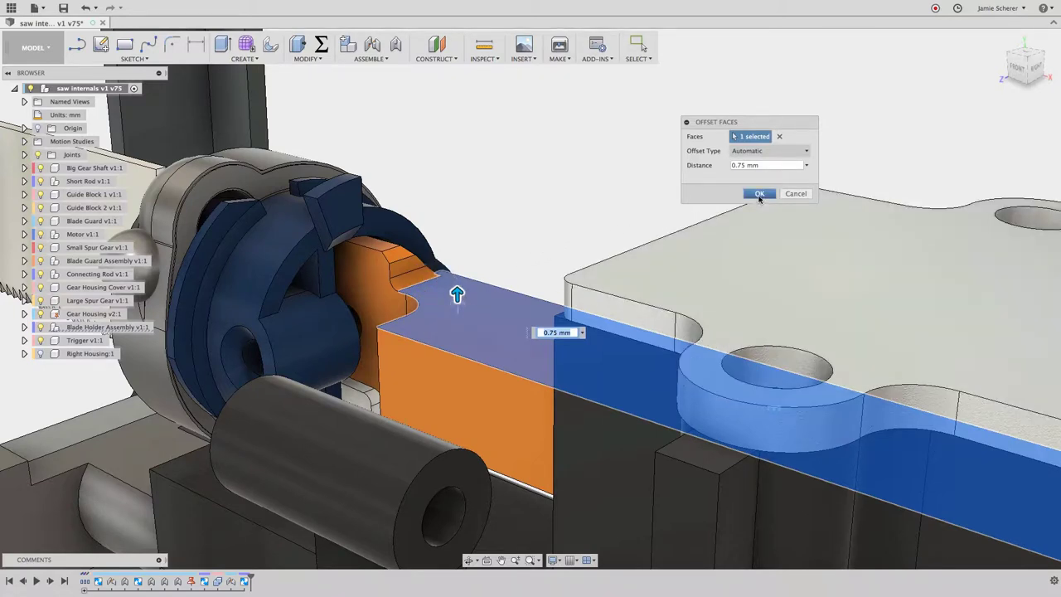
{"action": "left_click", "coordinate": [759, 195]}
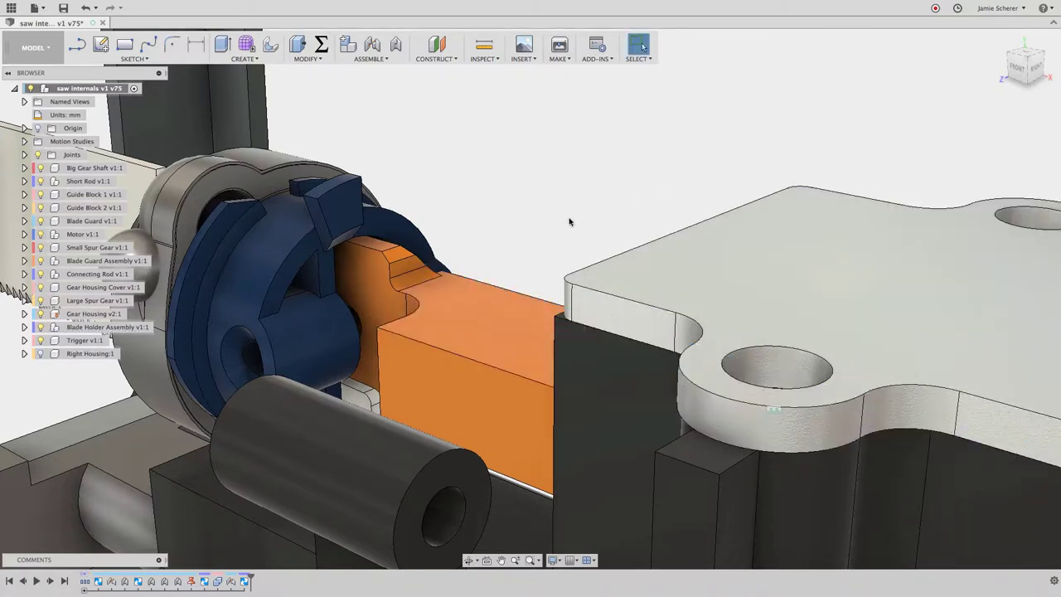
{"action": "right_click", "coordinate": [564, 220]}
{"action": "left_click", "coordinate": [562, 196]}
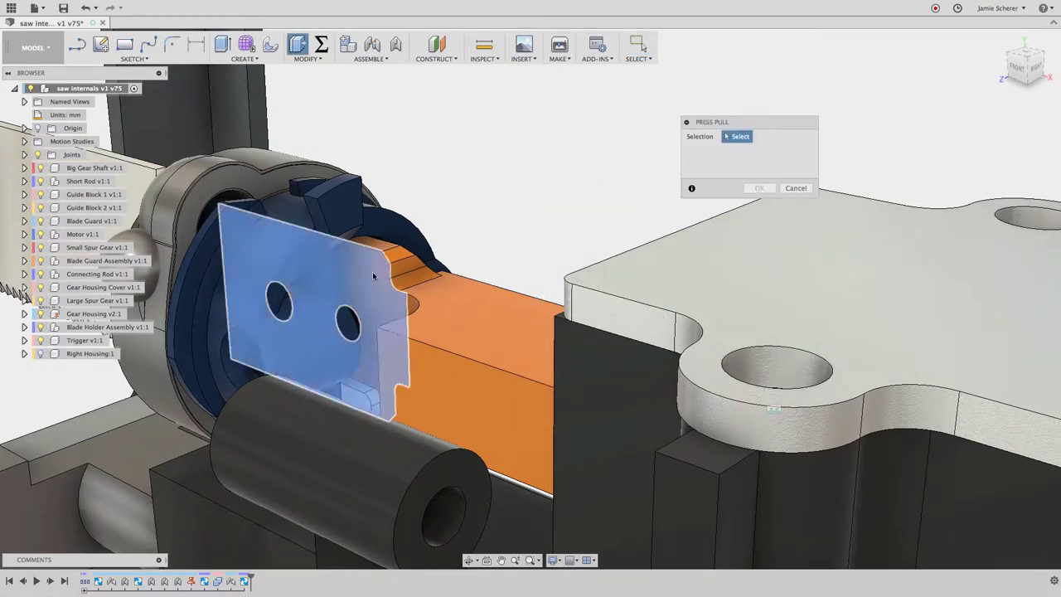
{"action": "left_click", "coordinate": [358, 277]}
{"action": "left_click", "coordinate": [755, 194]}
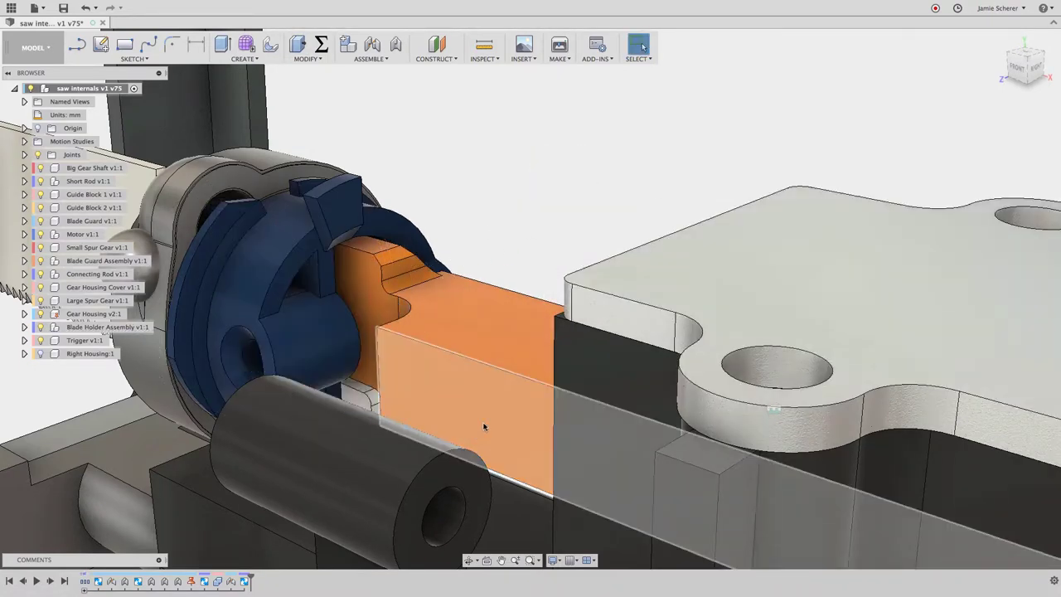
Step: Offset the hidden bottom face of the connector outward by 0.75 mm
{"action": "left_click", "coordinate": [473, 434]}
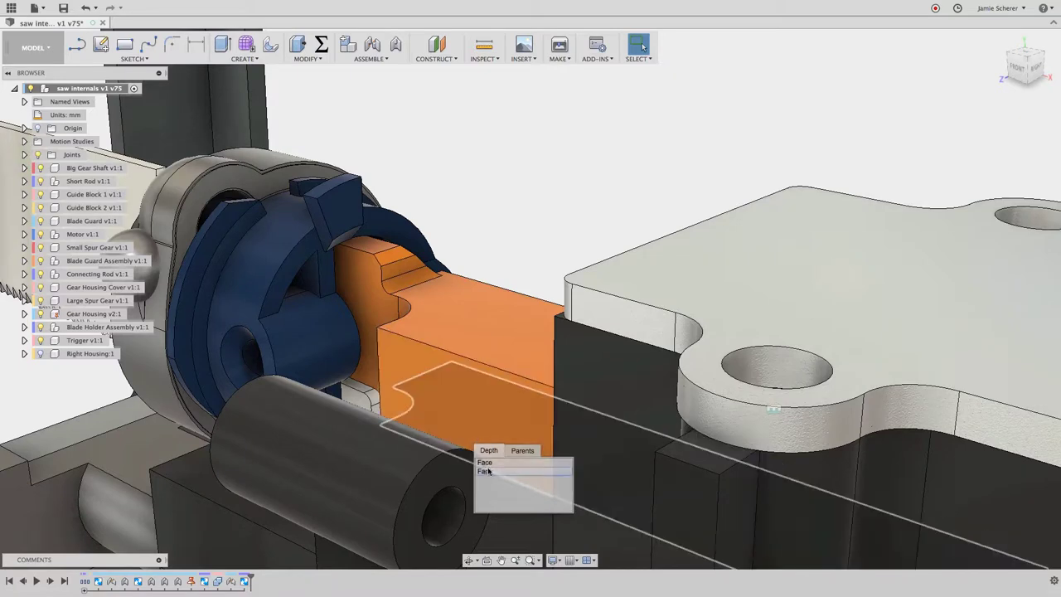
{"action": "left_click", "coordinate": [489, 471]}
{"action": "right_click", "coordinate": [527, 235]}
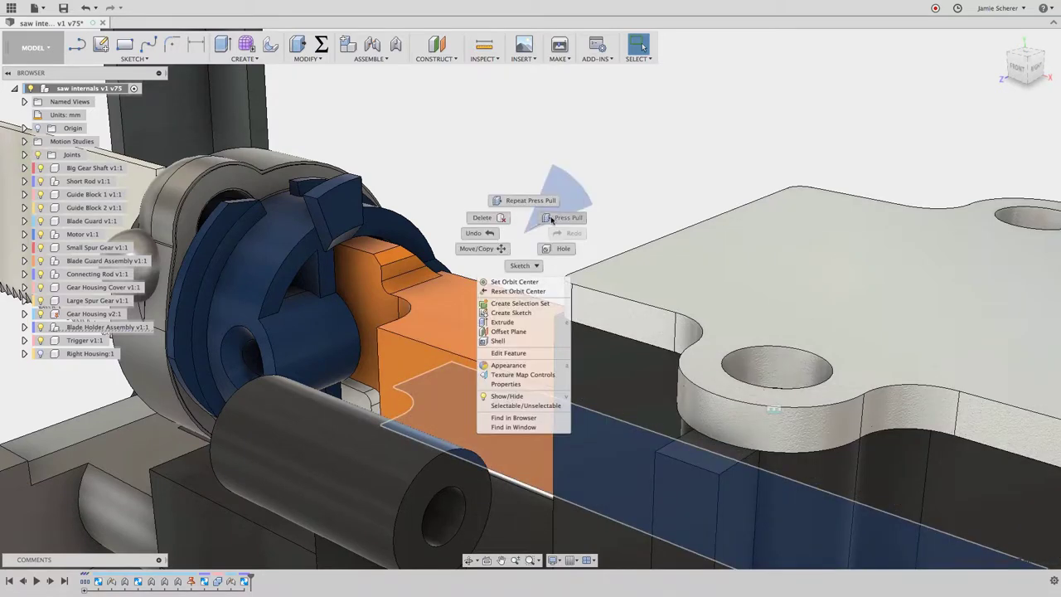
{"action": "left_click", "coordinate": [551, 221]}
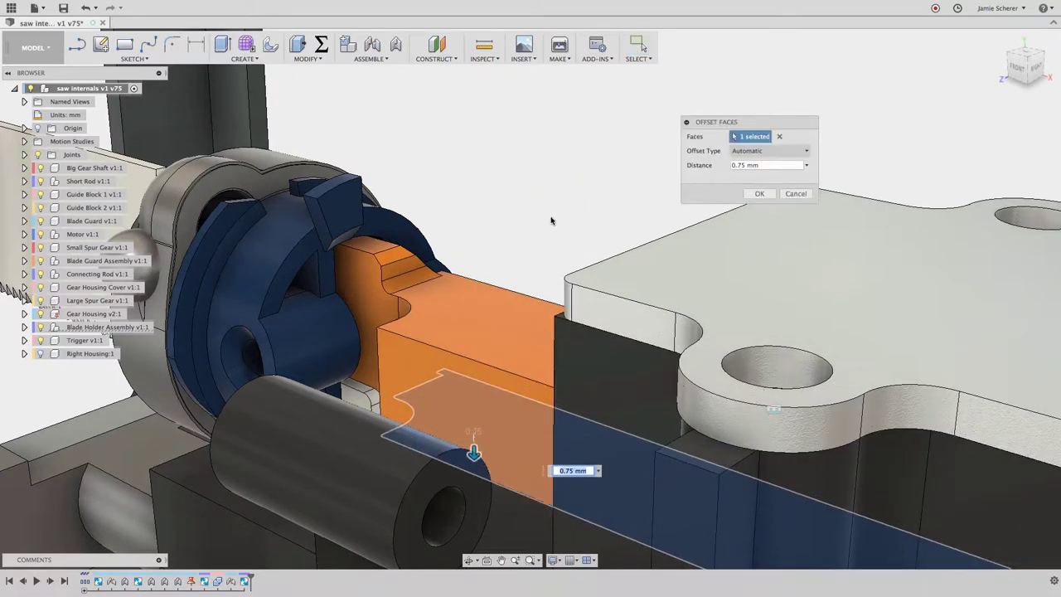
{"action": "left_click", "coordinate": [754, 194]}
{"action": "left_click", "coordinate": [49, 51]}
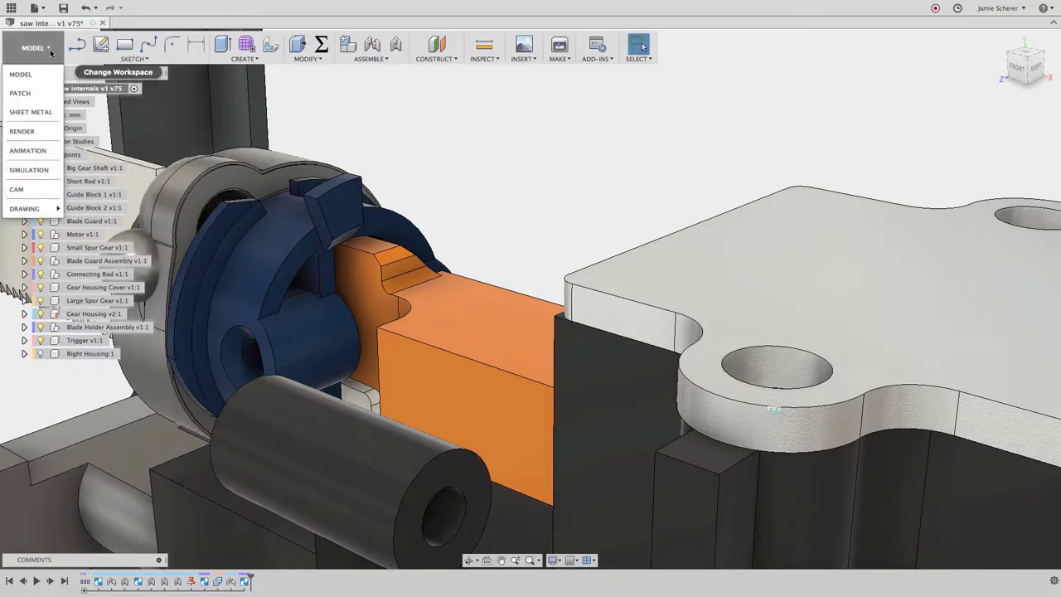
Step: Re-solve stress study (3) locally and follow its warning to check interferences
{"action": "left_click", "coordinate": [29, 169]}
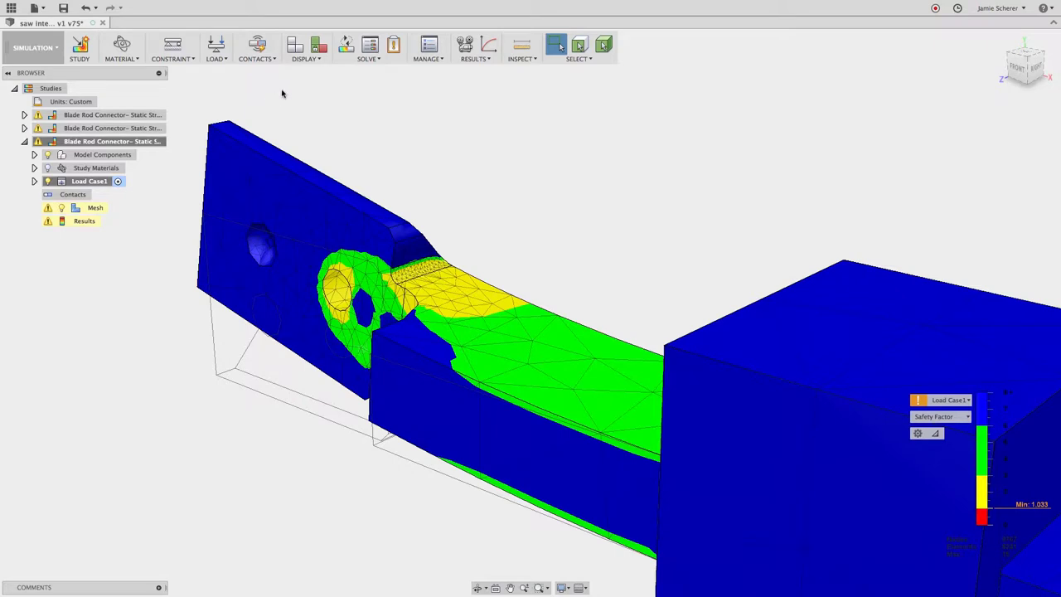
{"action": "left_click", "coordinate": [346, 50]}
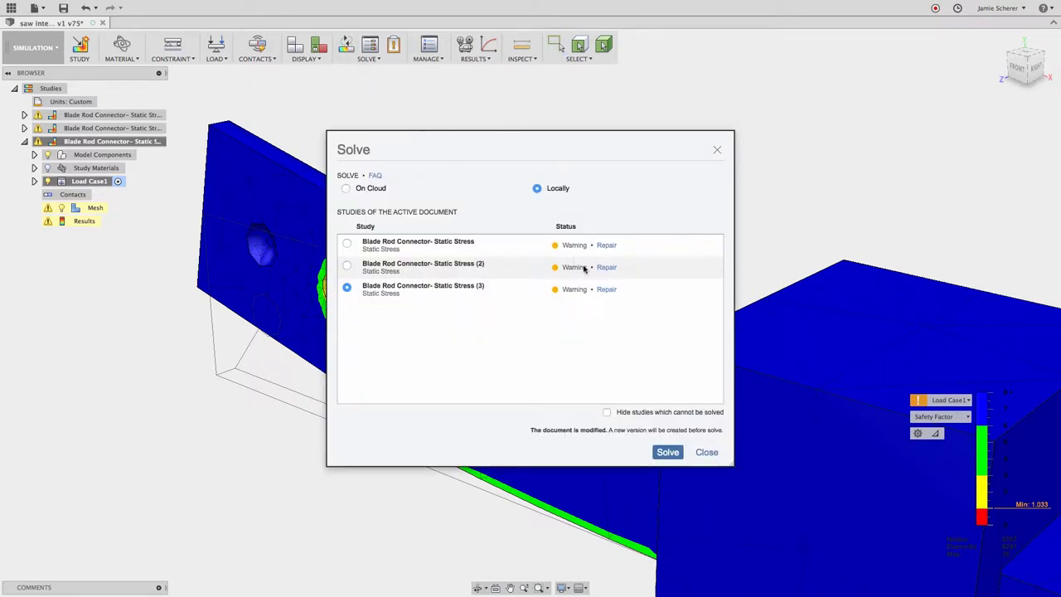
{"action": "mouse_move", "coordinate": [574, 290]}
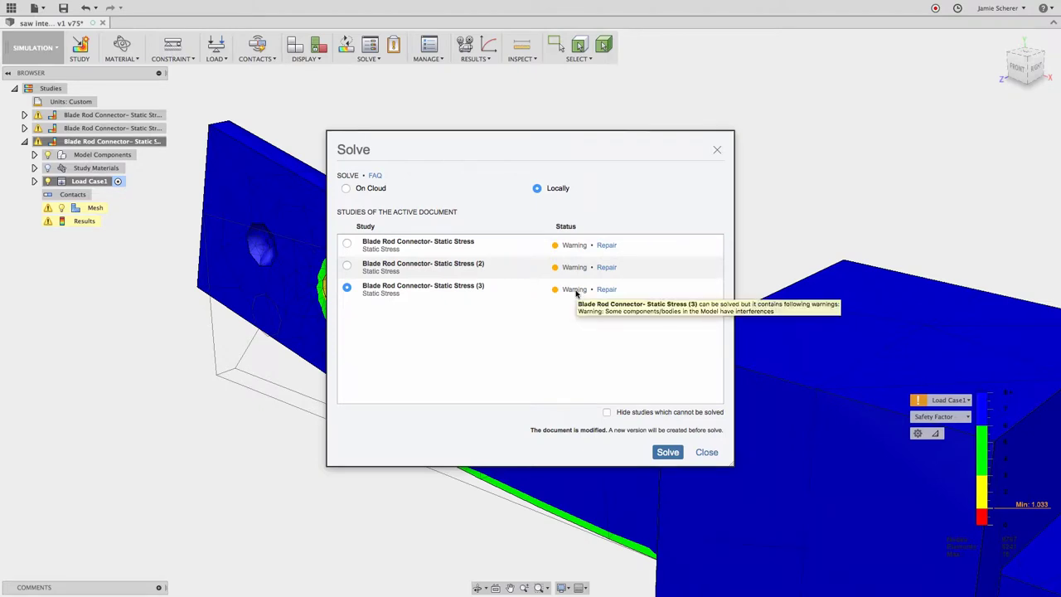
{"action": "left_click", "coordinate": [605, 289]}
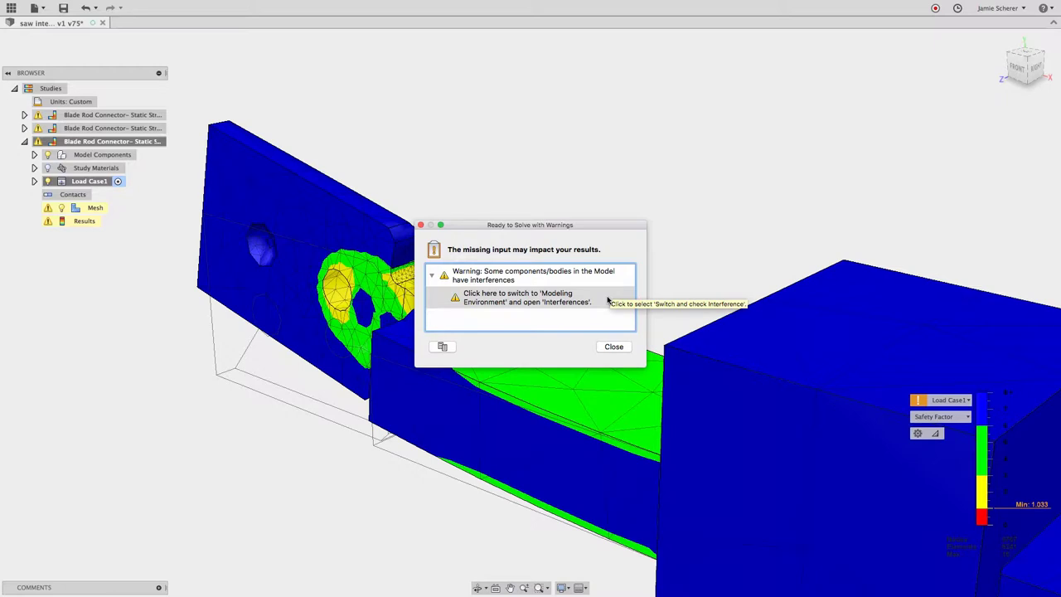
{"action": "left_click", "coordinate": [606, 300]}
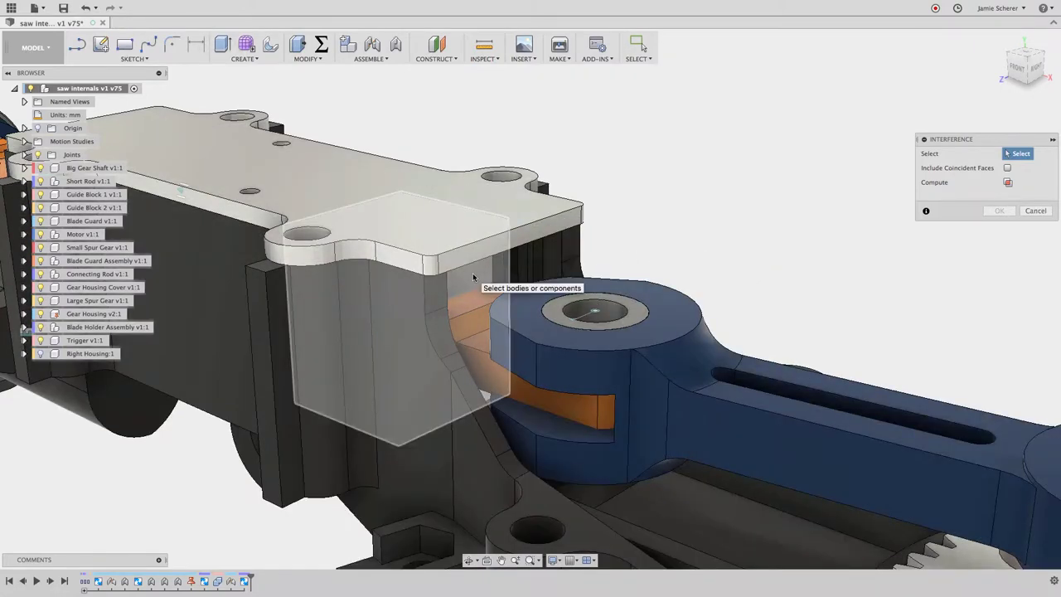
Step: Check interference between Guide Block 2 and the Reciprocating Rod, finding a 252.788 mm^3 overlap
{"action": "left_click", "coordinate": [473, 277]}
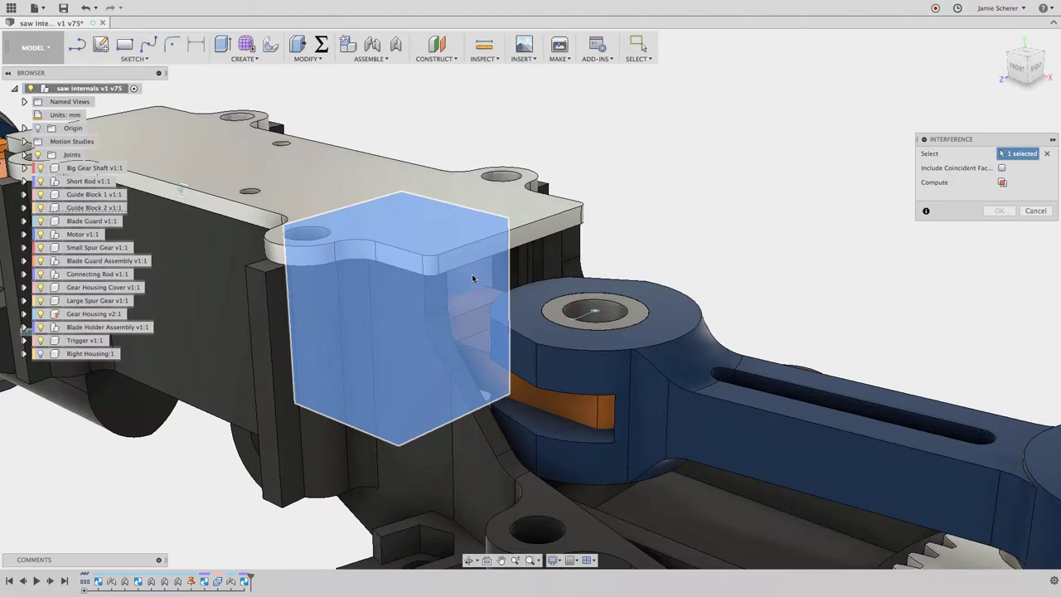
{"action": "left_click", "coordinate": [480, 305]}
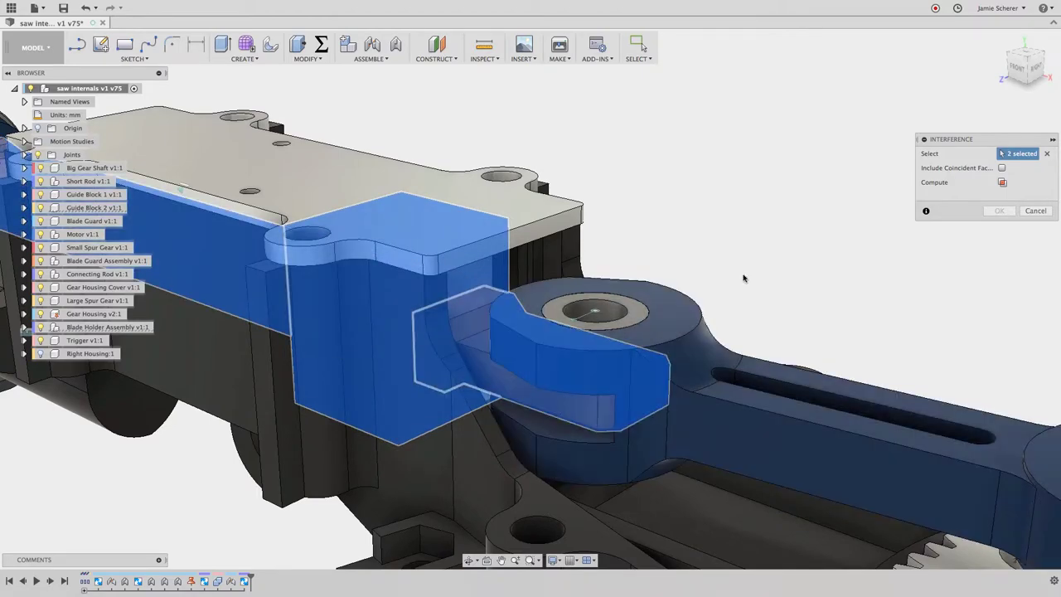
{"action": "left_click", "coordinate": [1002, 182]}
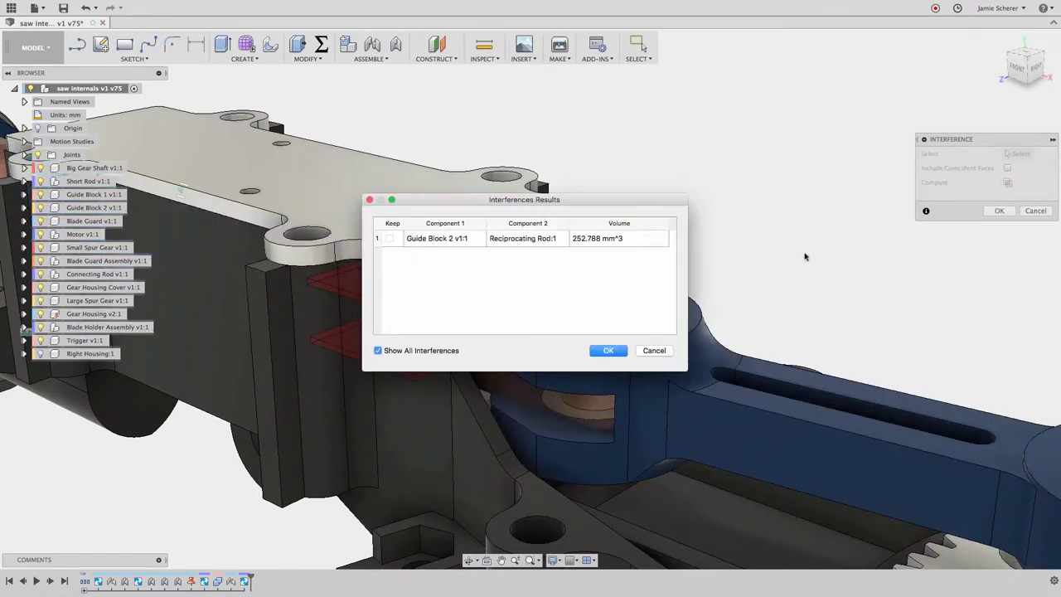
{"action": "left_click_drag", "start_coordinate": [599, 203], "coordinate": [591, 76]}
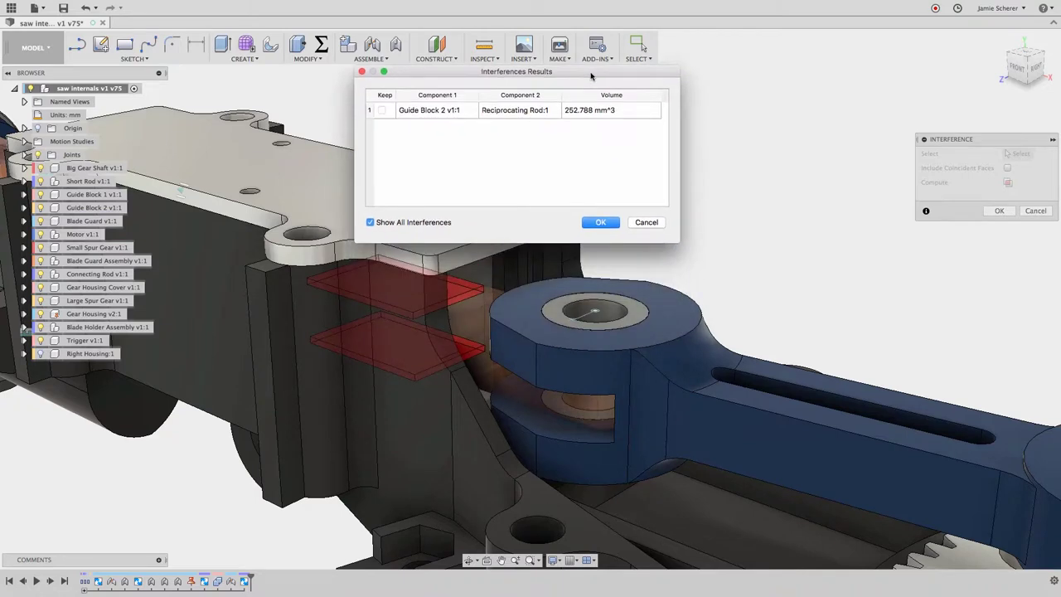
{"action": "left_click", "coordinate": [600, 221]}
{"action": "type", "text": "scom"}
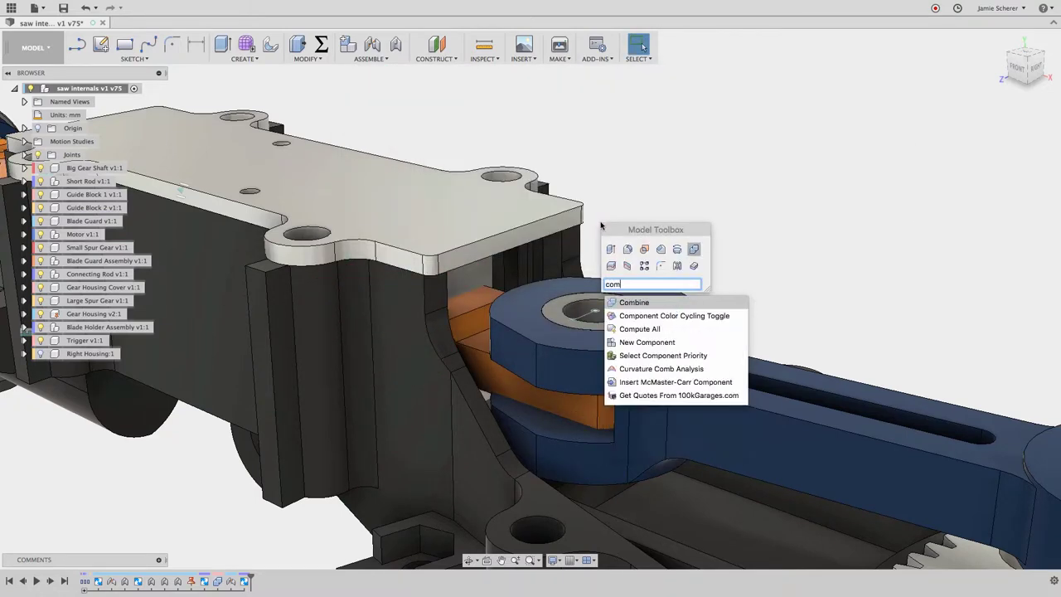
Step: Combine-cut the rod from the guide block, keeping the rod as a tool body
{"action": "left_click", "coordinate": [740, 302]}
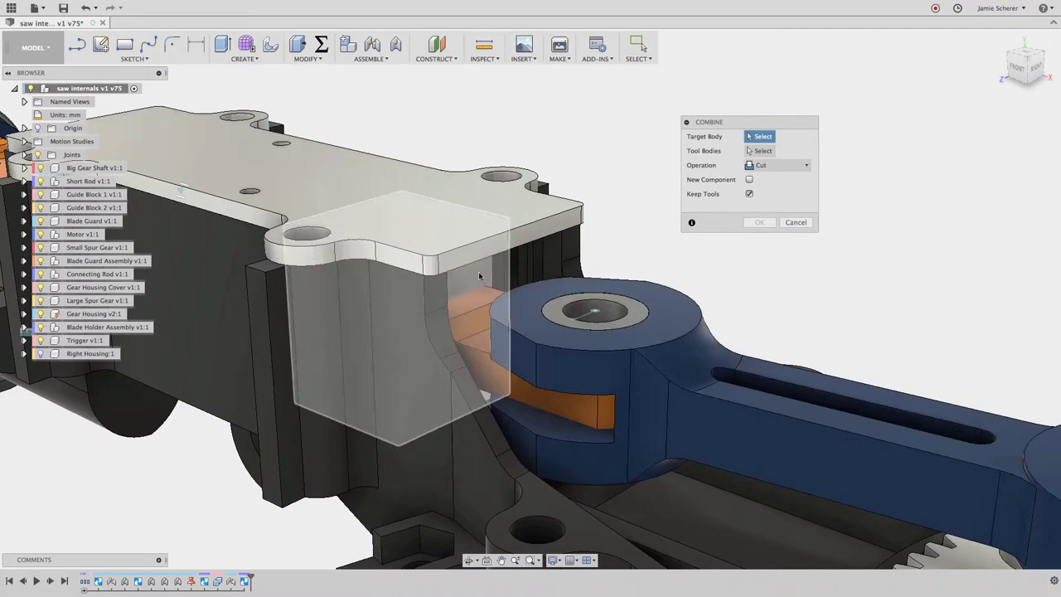
{"action": "left_click", "coordinate": [475, 273]}
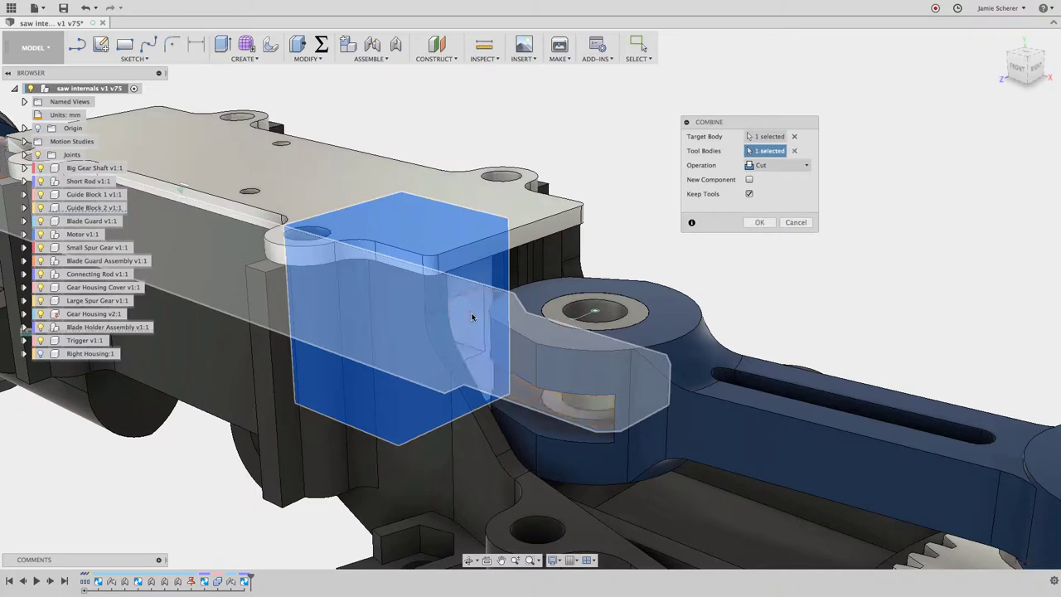
{"action": "left_click", "coordinate": [473, 317]}
{"action": "left_click", "coordinate": [770, 168]}
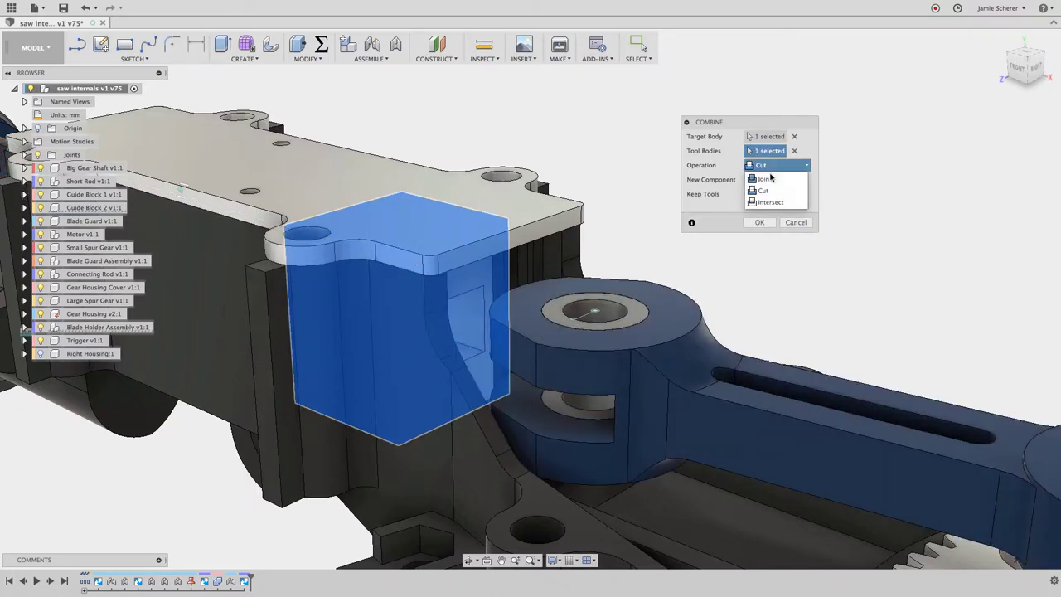
{"action": "left_click", "coordinate": [769, 192]}
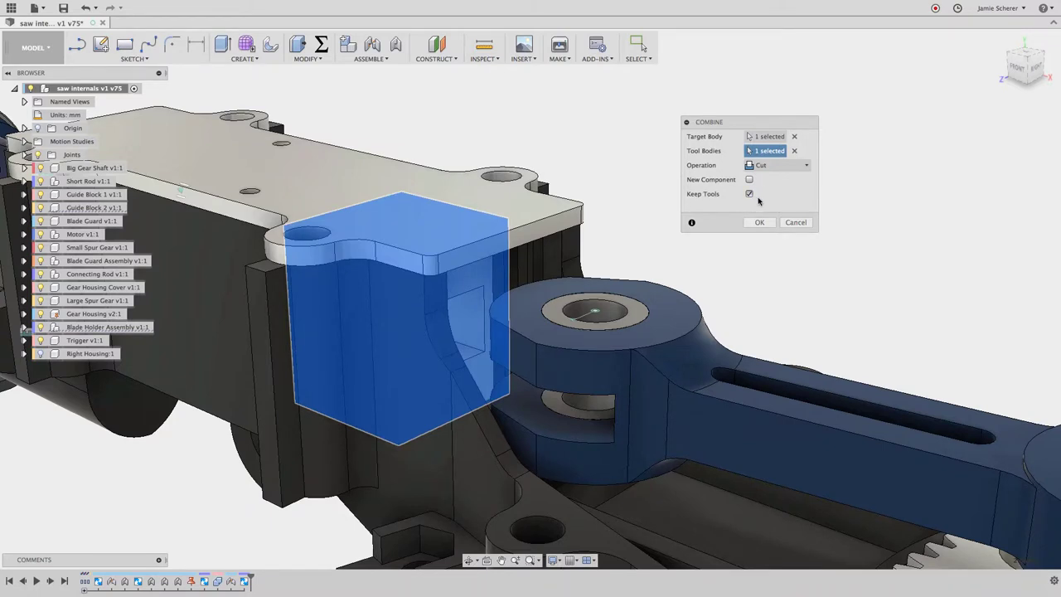
{"action": "left_click", "coordinate": [759, 222]}
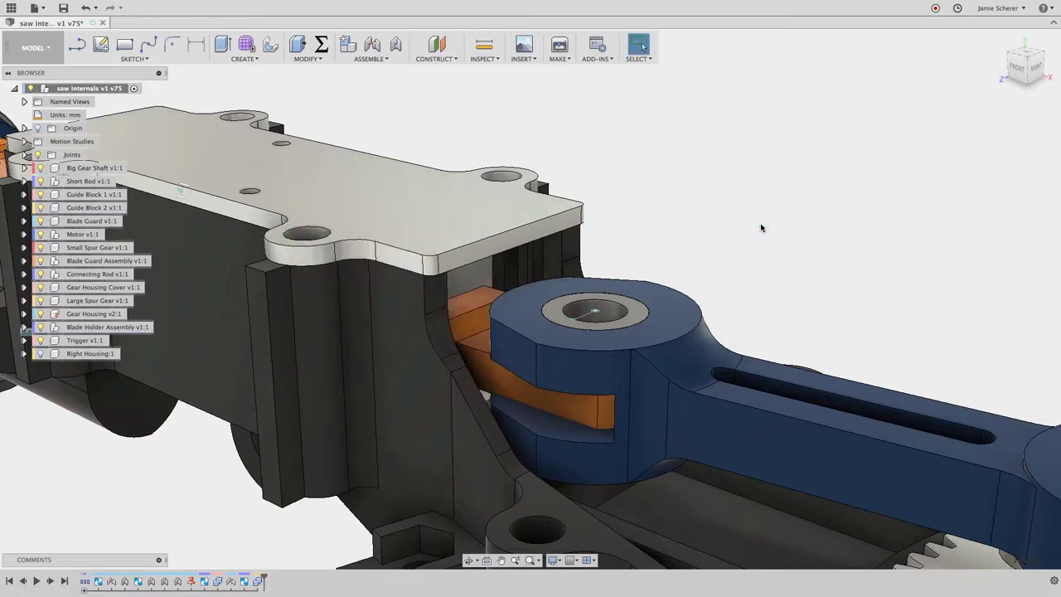
{"action": "type", "text": "si"}
{"action": "type", "text": "ter"}
{"action": "key", "text": "Return"}
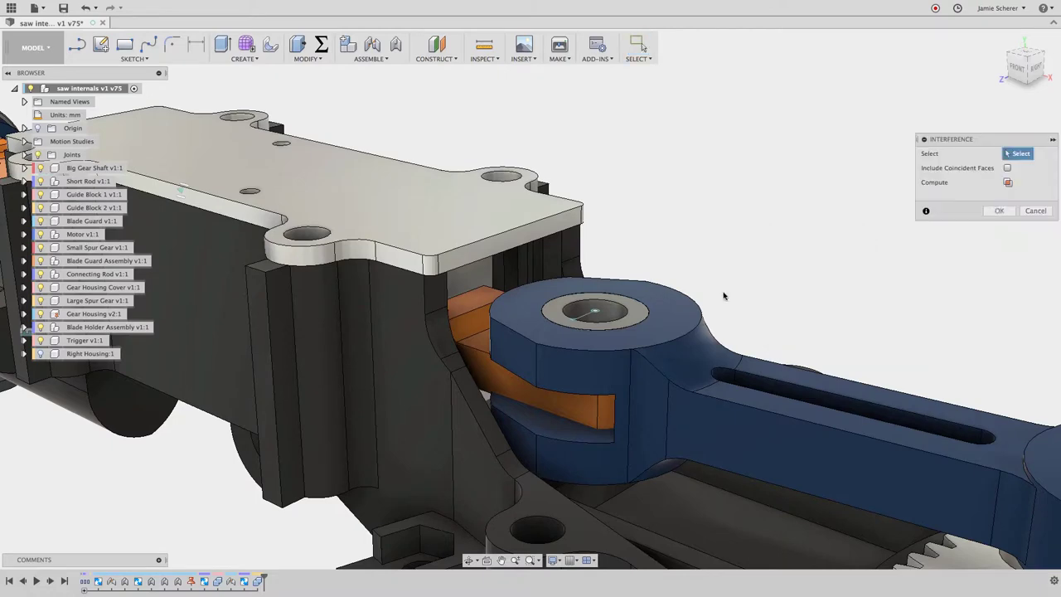
{"action": "left_click", "coordinate": [474, 278]}
{"action": "left_click", "coordinate": [473, 304]}
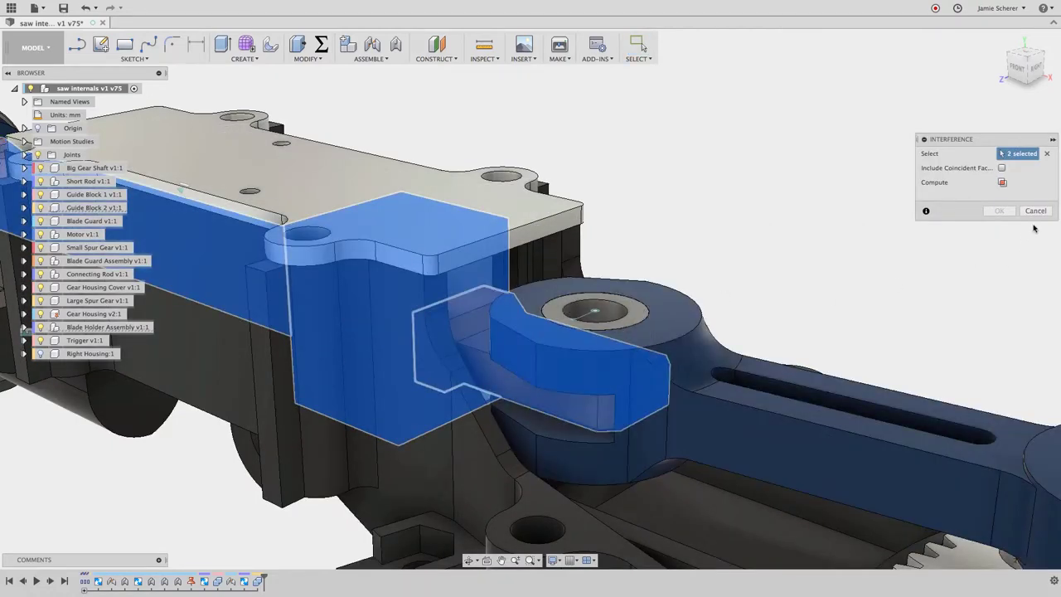
{"action": "left_click", "coordinate": [1002, 182]}
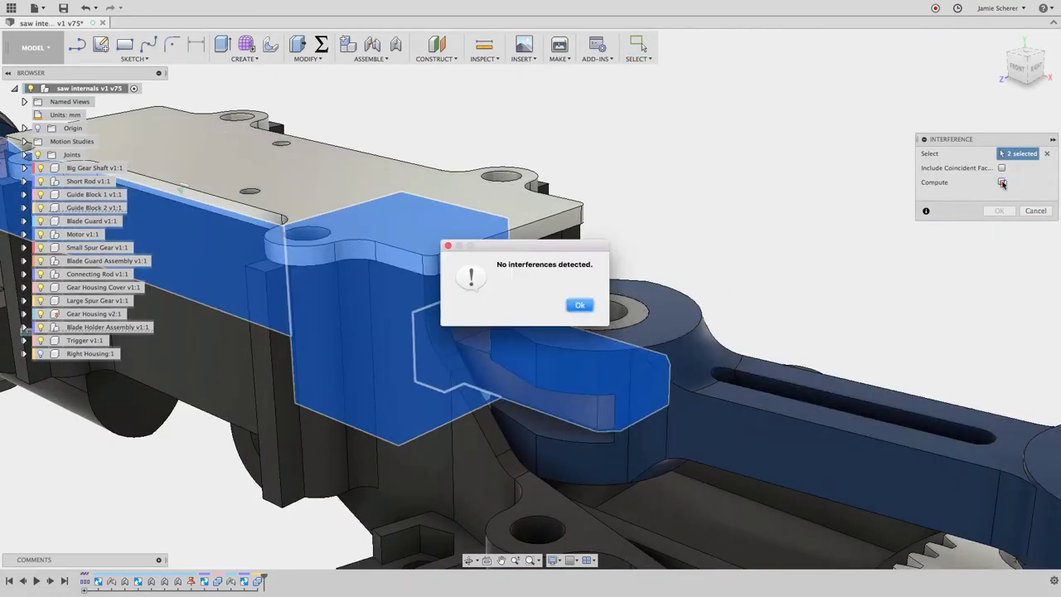
{"action": "left_click", "coordinate": [583, 306]}
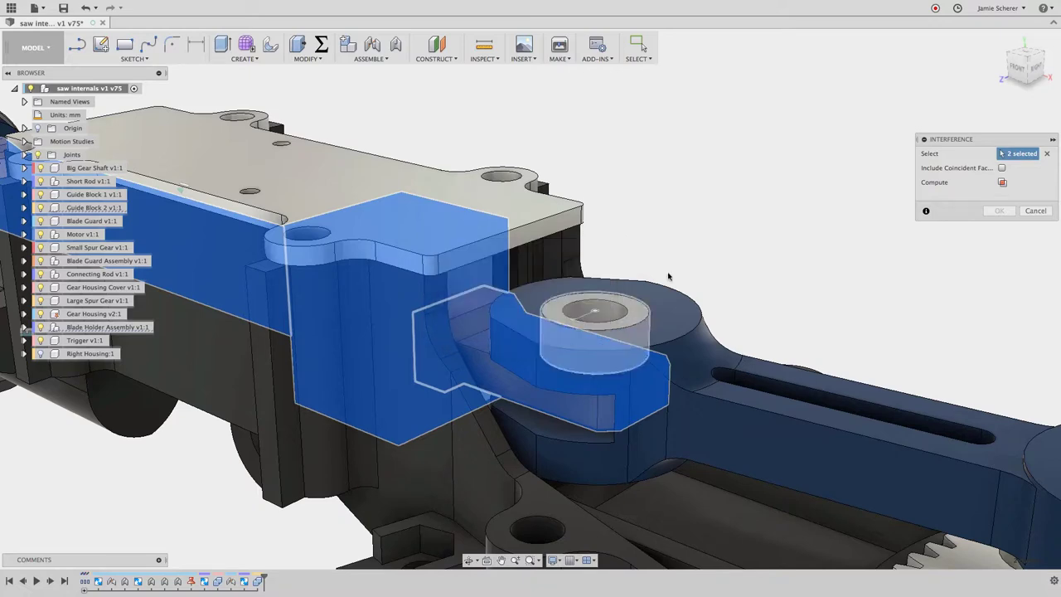
{"action": "left_click", "coordinate": [1036, 213]}
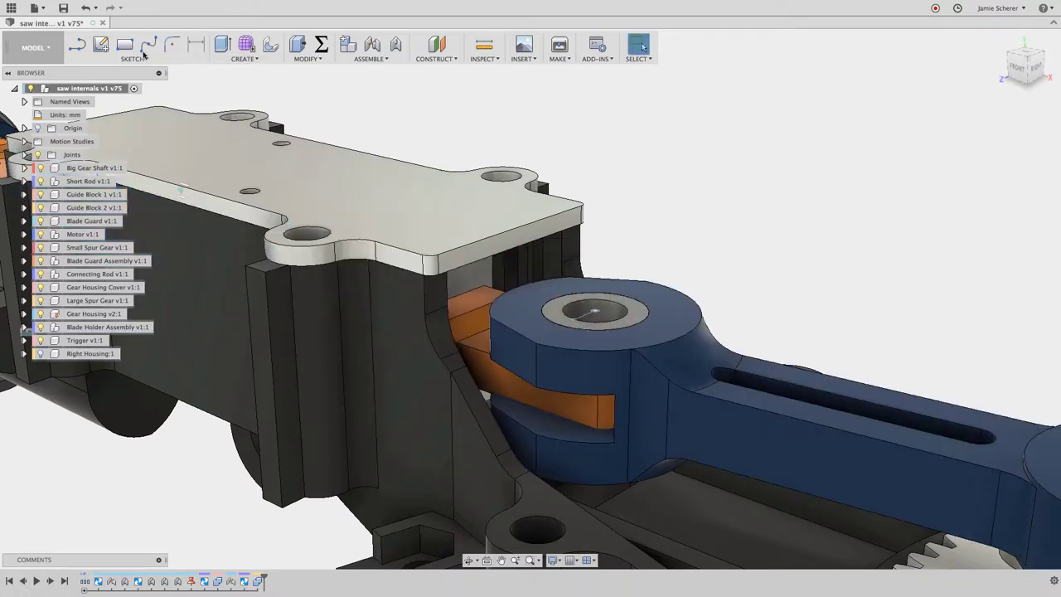
Step: Return to Simulation and solve Blade Rod Connector- Static Stress (3) locally
{"action": "left_click", "coordinate": [35, 47]}
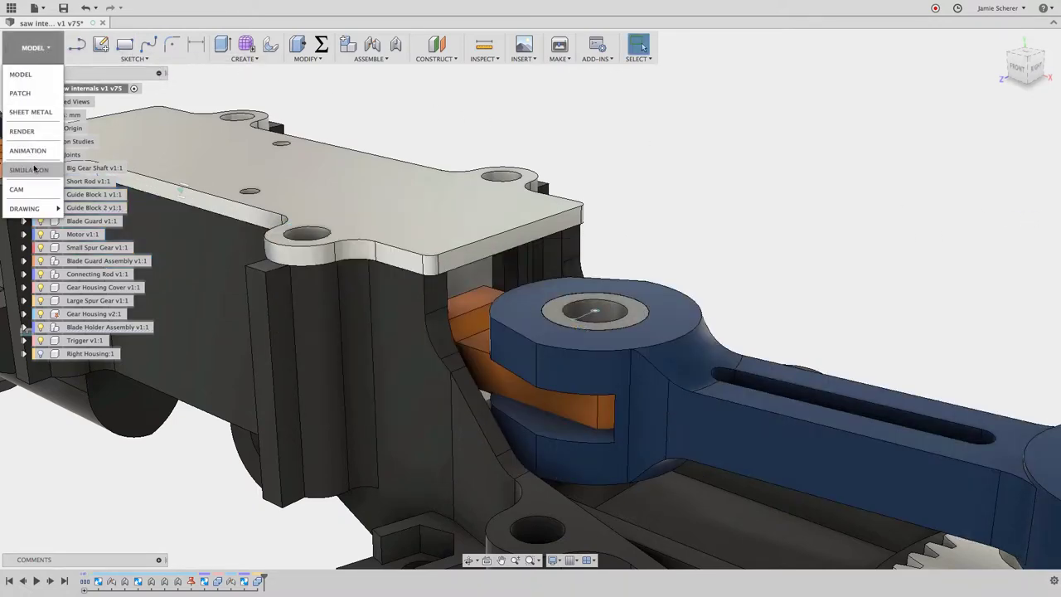
{"action": "left_click", "coordinate": [29, 169]}
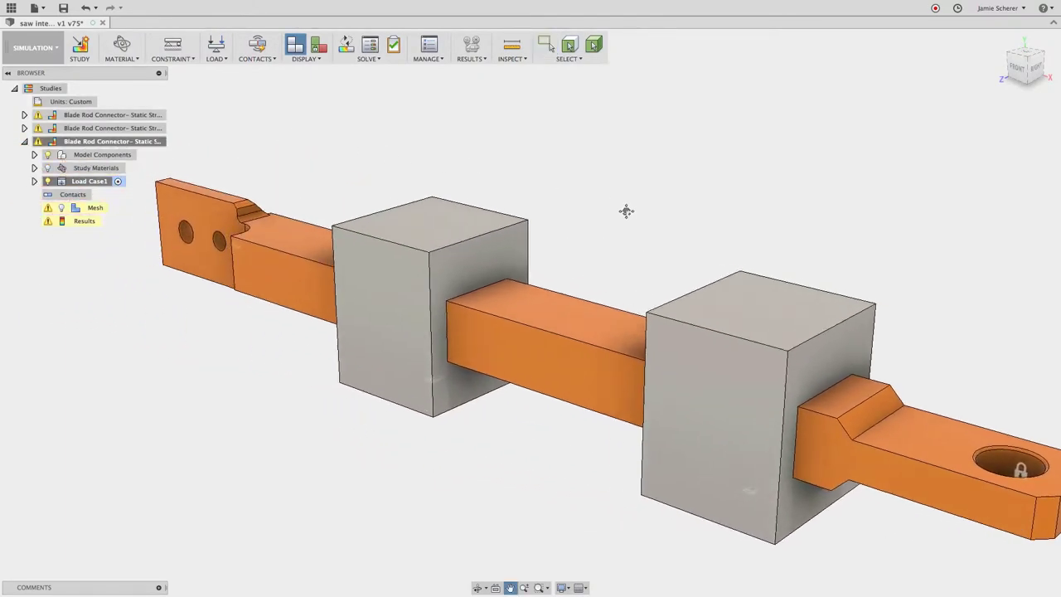
{"action": "left_click", "coordinate": [346, 44]}
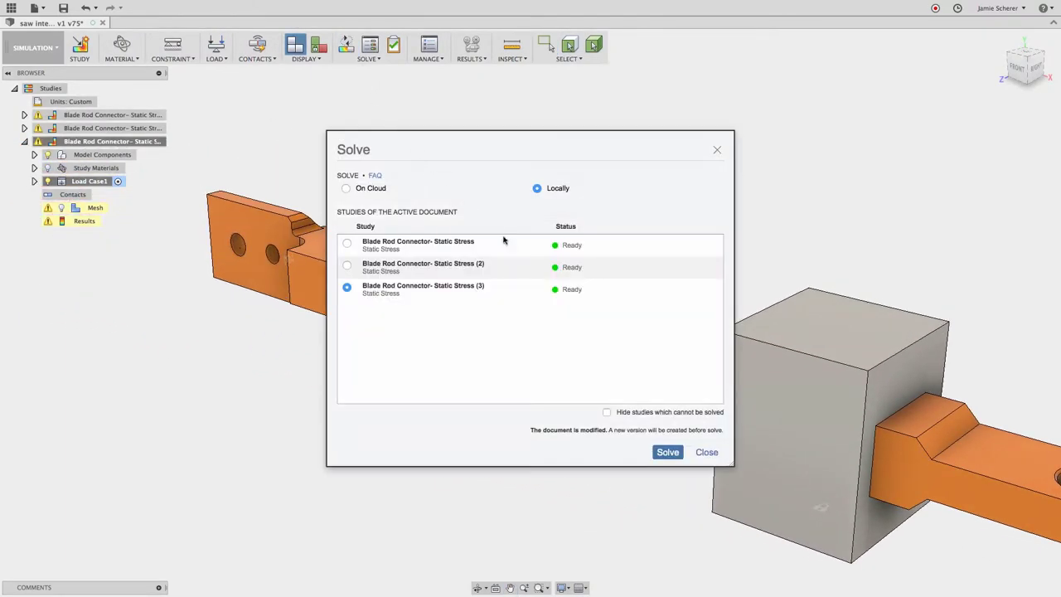
{"action": "left_click", "coordinate": [669, 453]}
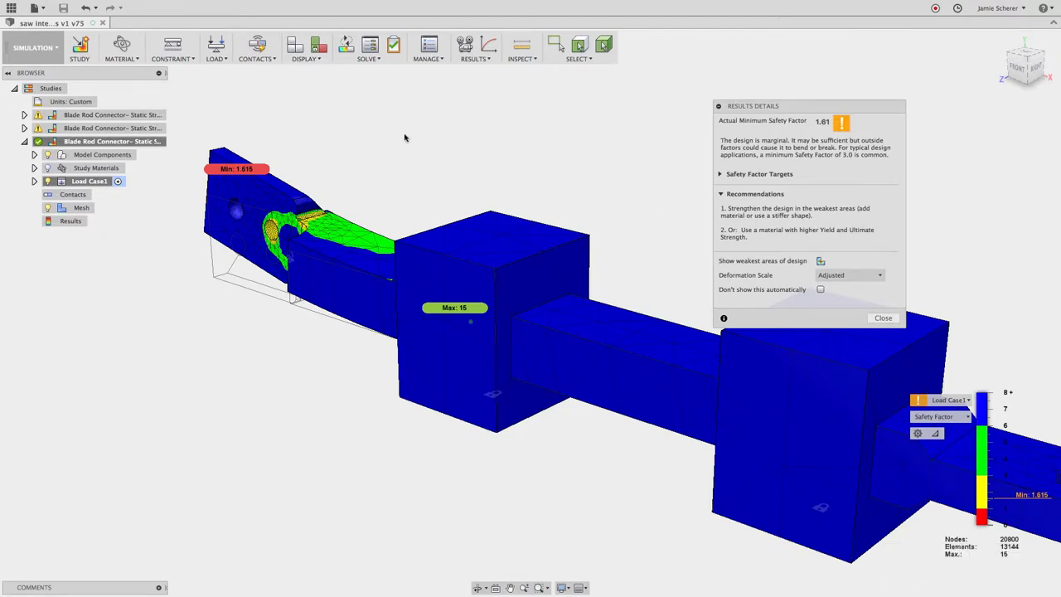
Step: Pan and zoom the results to inspect the weak area with a 1.615 minimum safety factor
{"action": "middle_click_drag", "start_coordinate": [403, 134], "coordinate": [514, 210]}
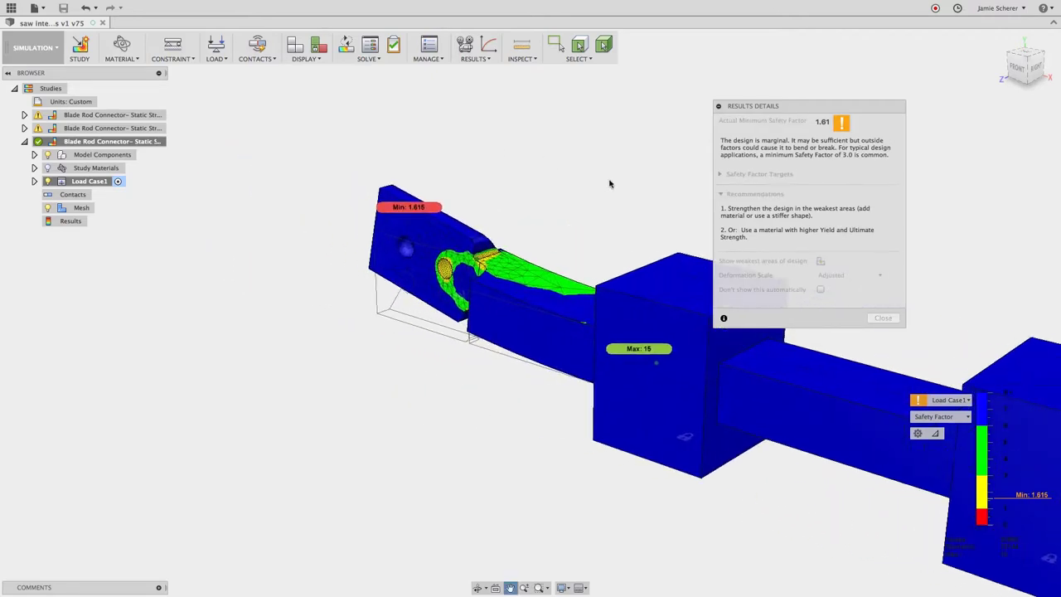
{"action": "scroll", "coordinate": [497, 224], "scroll_direction": "up", "scroll_amount": 5}
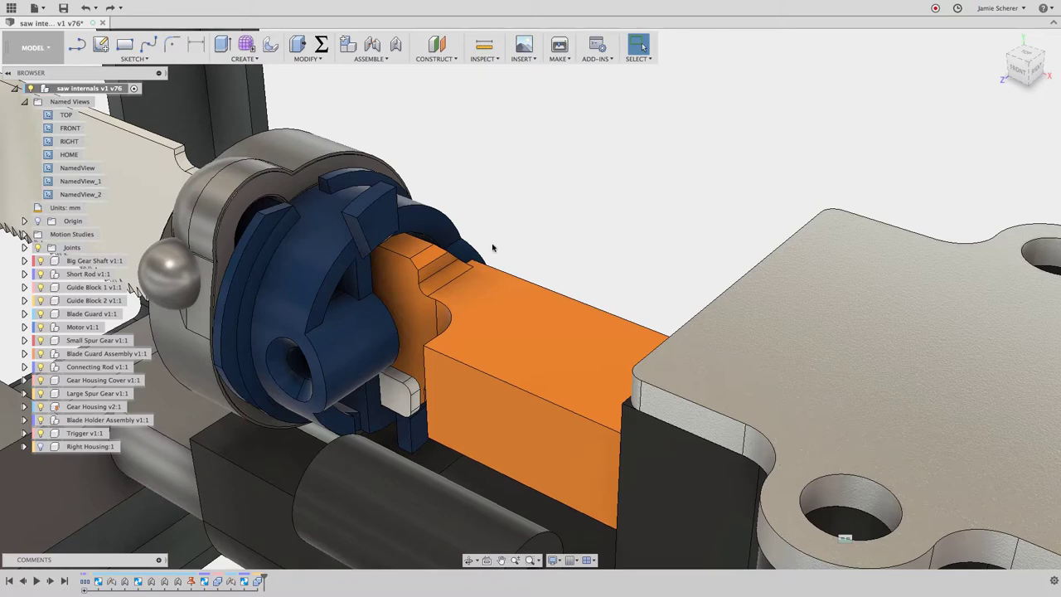
Step: Delete the small notch faces from the connector, using the NamedView_2 close-up
{"action": "left_click", "coordinate": [445, 270]}
{"action": "key", "text": "Delete"}
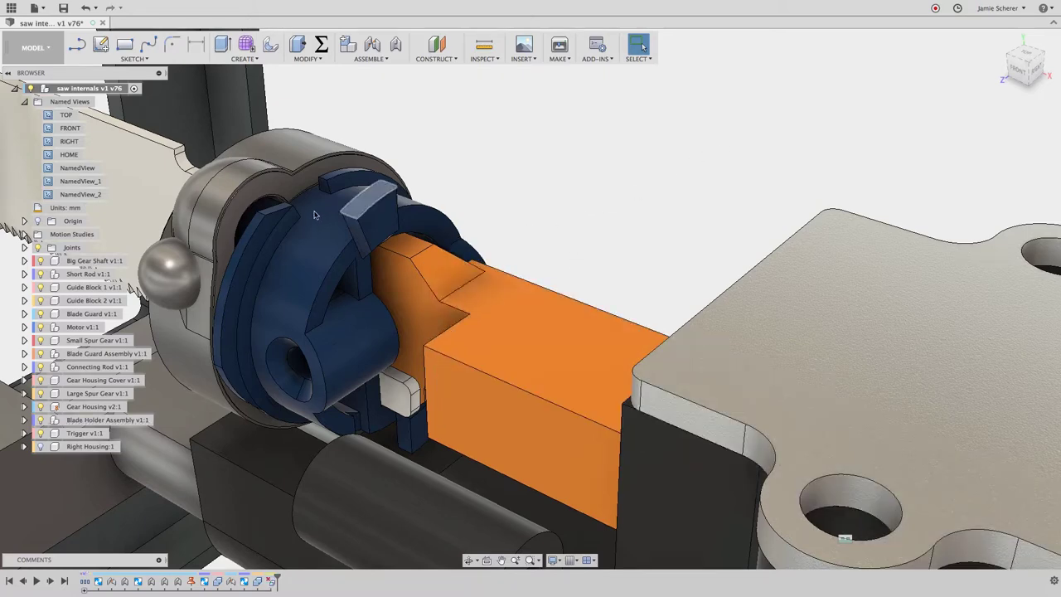
{"action": "double_click", "coordinate": [83, 193]}
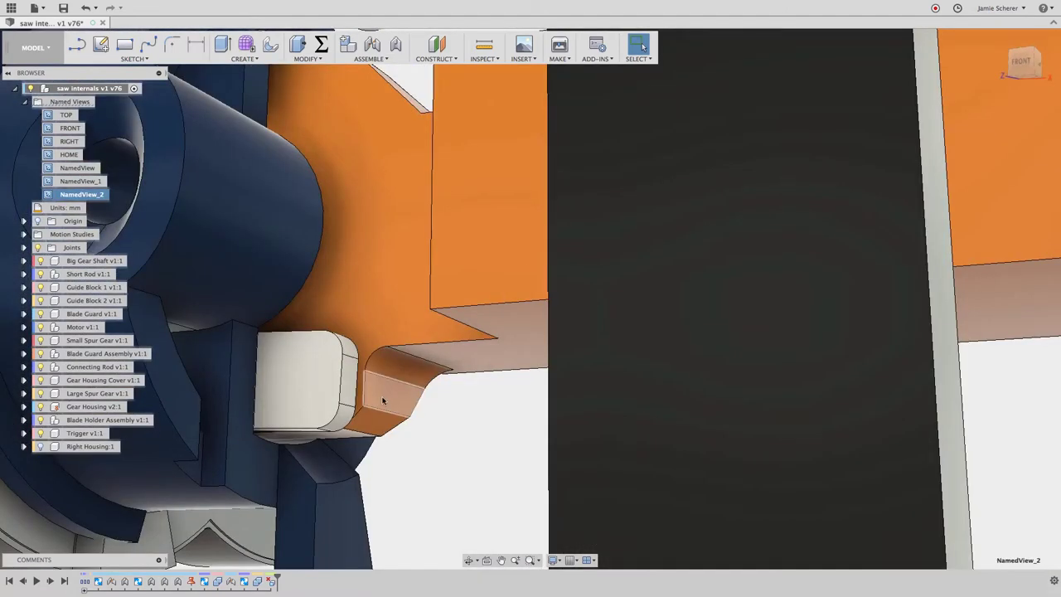
{"action": "left_click", "coordinate": [390, 396]}
{"action": "left_click", "coordinate": [401, 373]}
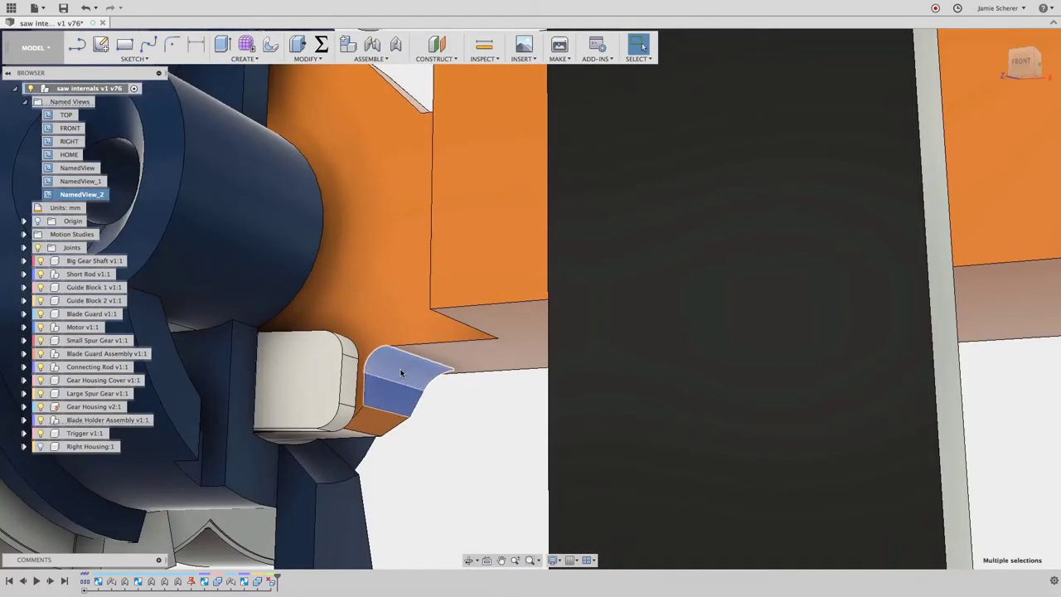
{"action": "key", "text": "Delete"}
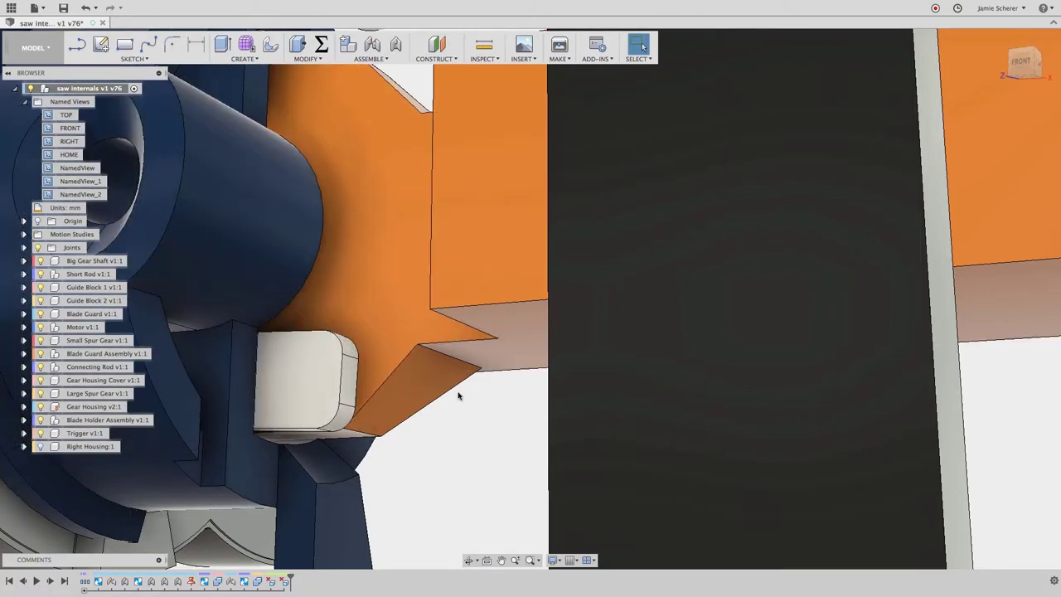
Step: Select the two angled notch faces, 45° apart, and orbit in to view them closely
{"action": "left_click", "coordinate": [429, 374]}
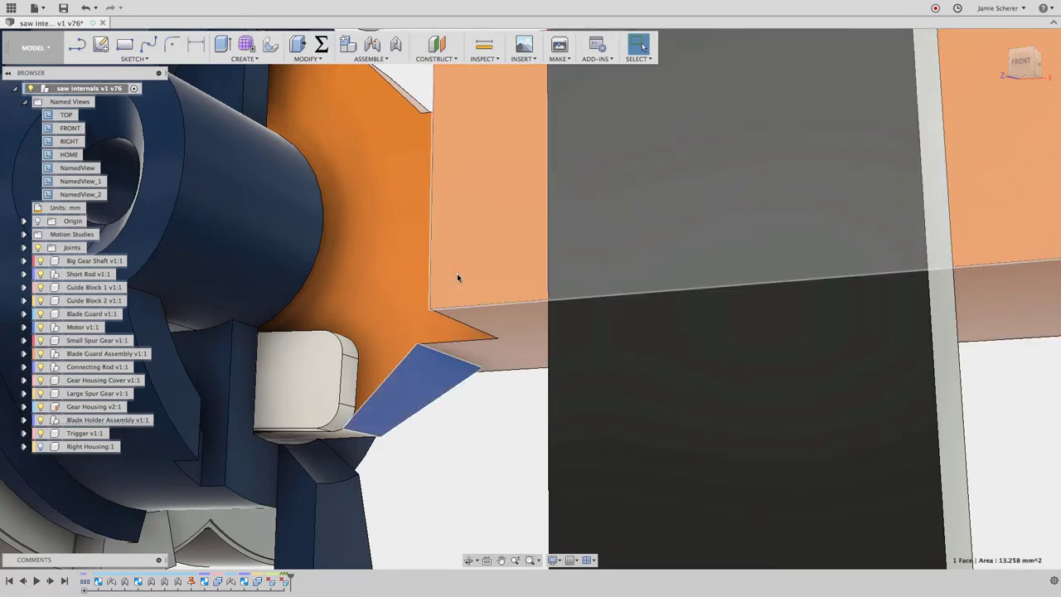
{"action": "left_click", "coordinate": [457, 279]}
{"action": "left_click", "coordinate": [471, 315]}
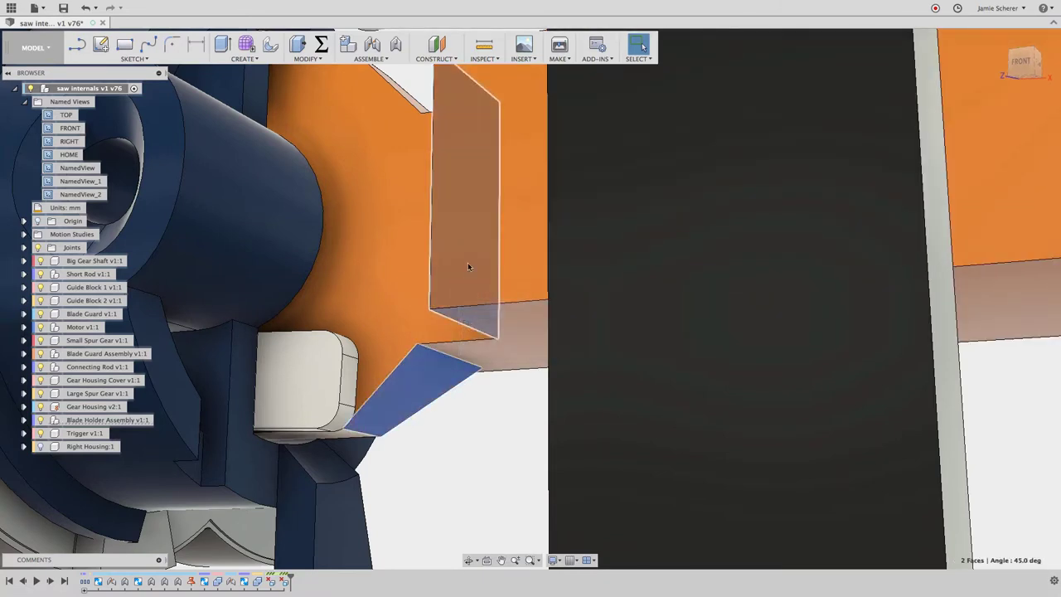
{"action": "middle_click_drag", "start_coordinate": [467, 262], "coordinate": [451, 127], "text": "shift"}
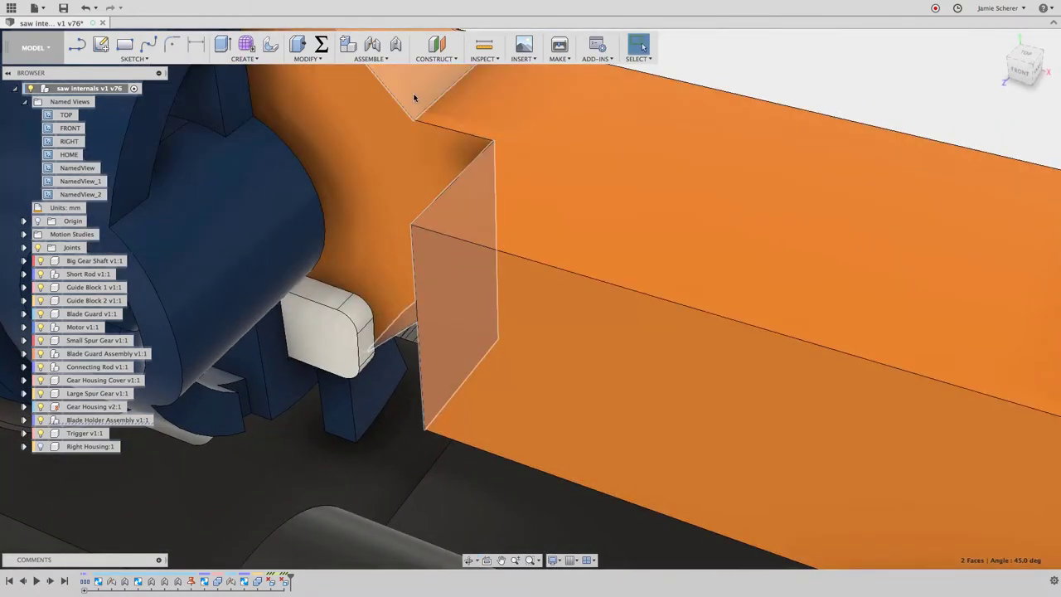
{"action": "scroll", "coordinate": [488, 197], "scroll_direction": "down", "scroll_amount": 5}
Step: Move the three notch faces -2 mm along Z, pivoting at the notch corner
{"action": "right_click", "coordinate": [568, 104]}
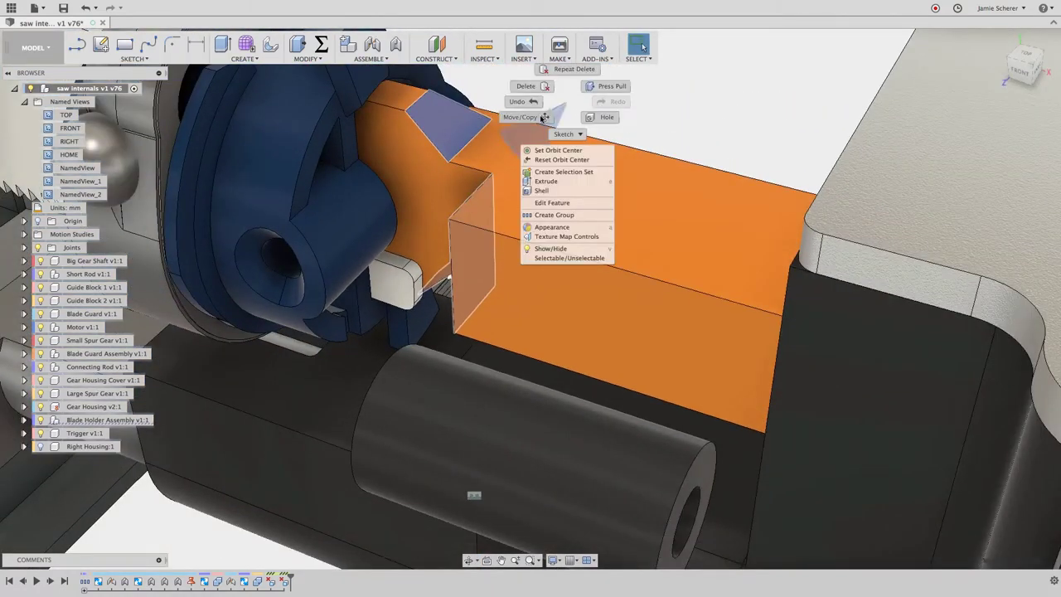
{"action": "left_click", "coordinate": [541, 117]}
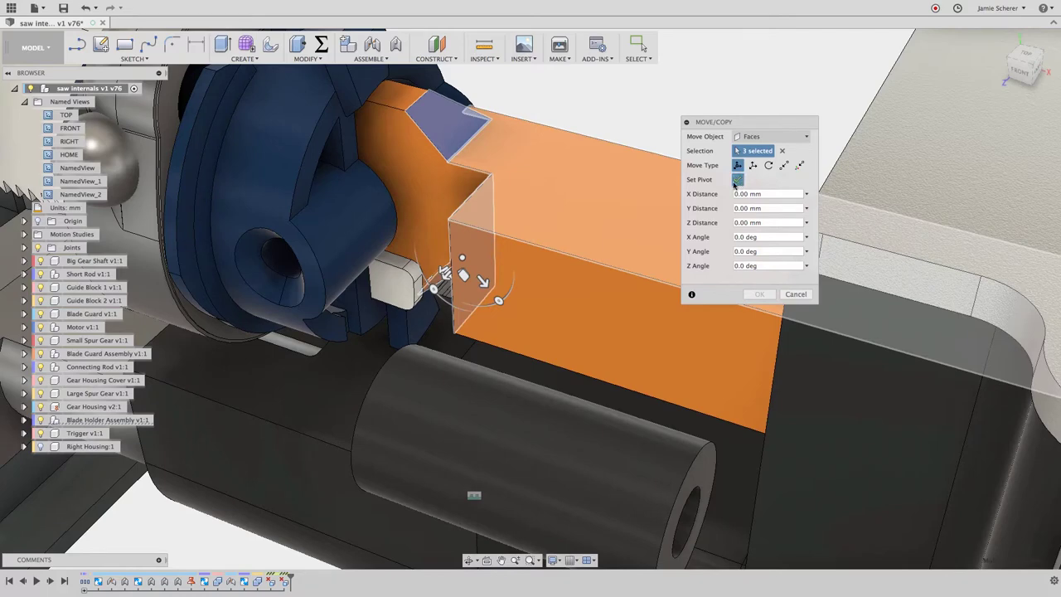
{"action": "left_click", "coordinate": [491, 177]}
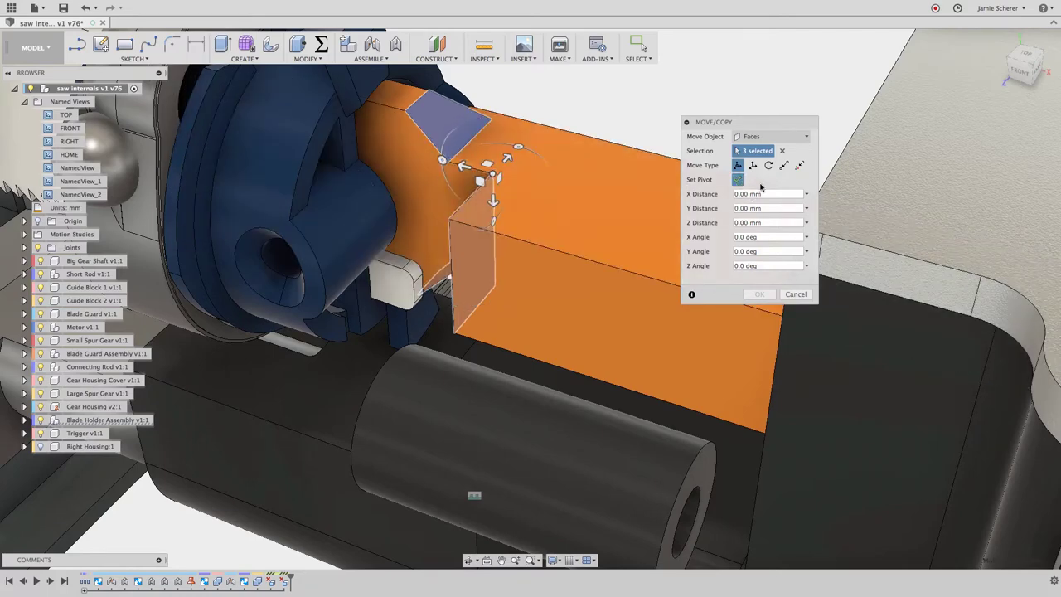
{"action": "left_click", "coordinate": [740, 182]}
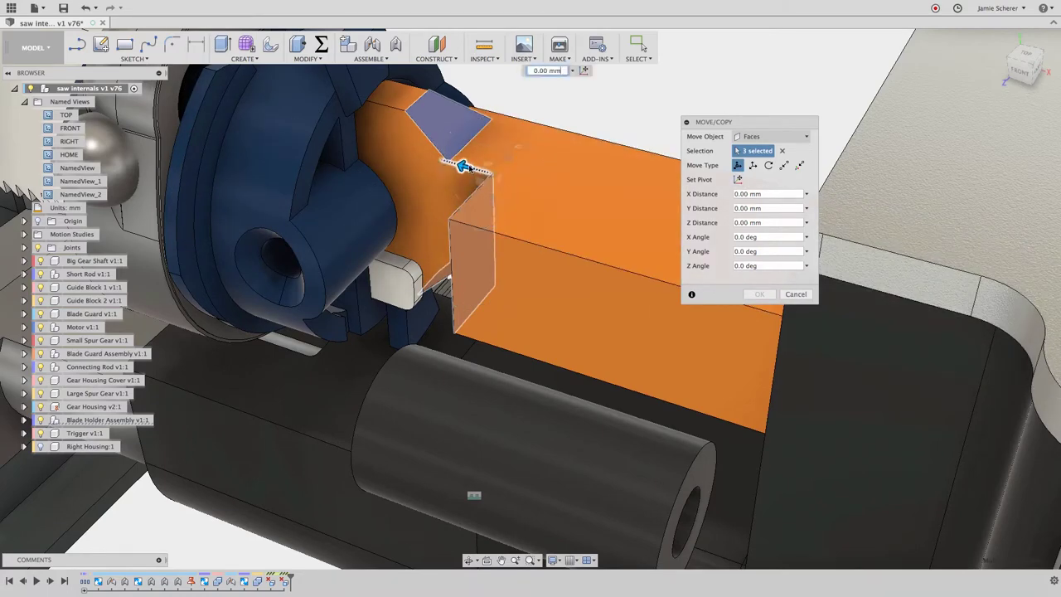
{"action": "left_click_drag", "start_coordinate": [464, 165], "coordinate": [477, 169]}
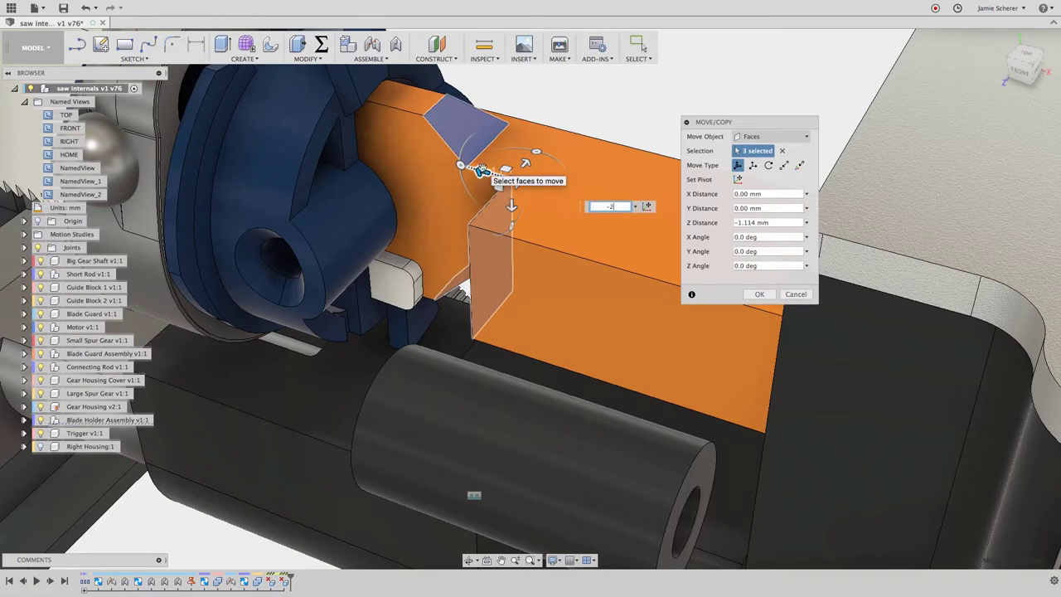
{"action": "key", "text": "Return"}
{"action": "right_click", "coordinate": [558, 102]}
{"action": "left_click", "coordinate": [584, 95]}
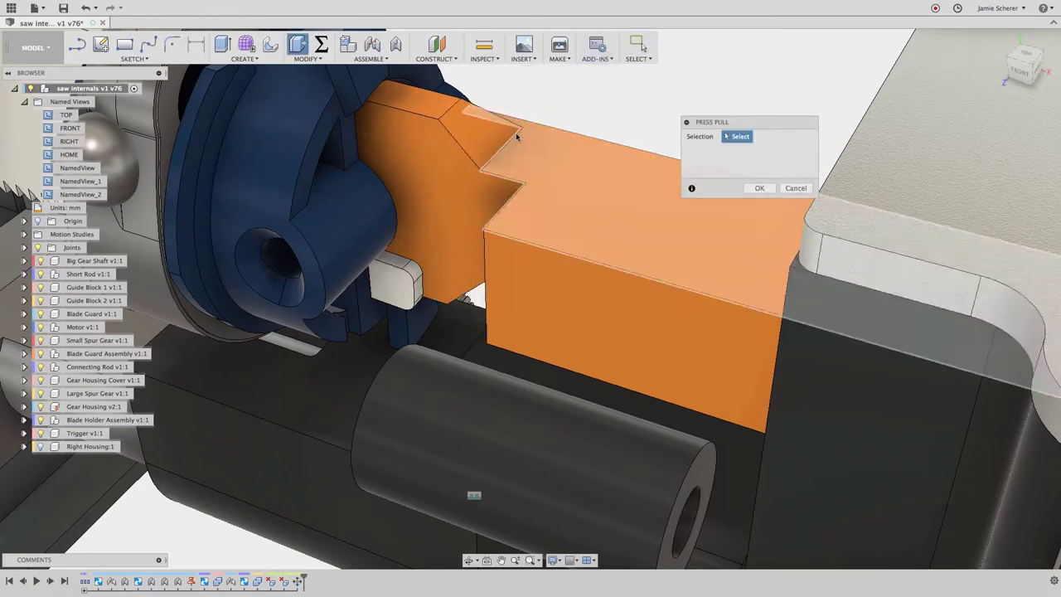
Step: Fillet the two slanted notch edges and the vertical notch edge with a 2 mm radius
{"action": "left_click", "coordinate": [511, 143]}
{"action": "left_click", "coordinate": [525, 248]}
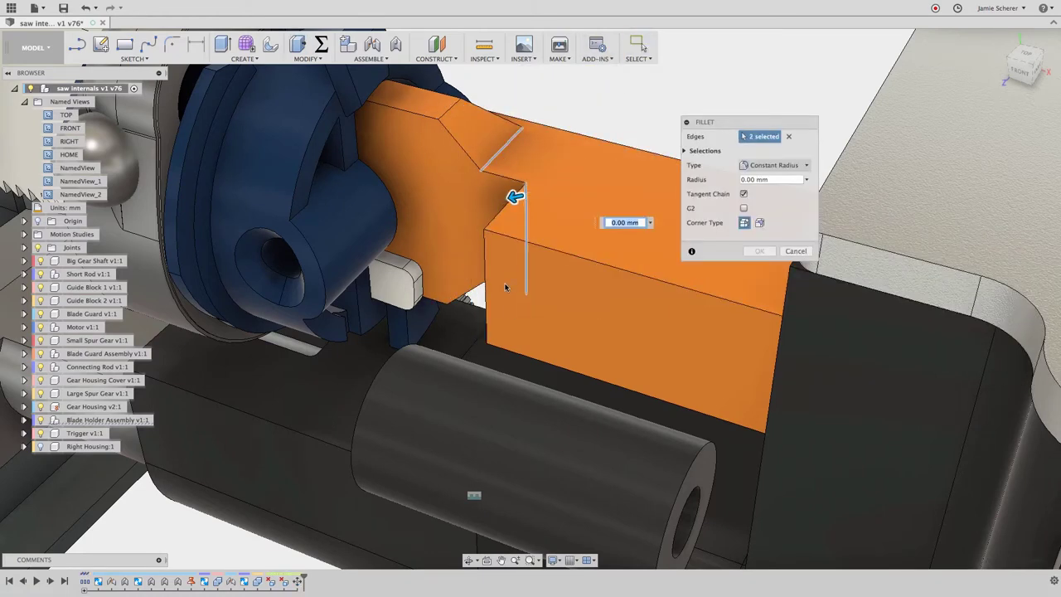
{"action": "middle_click_drag", "start_coordinate": [489, 294], "coordinate": [474, 296], "text": "shift"}
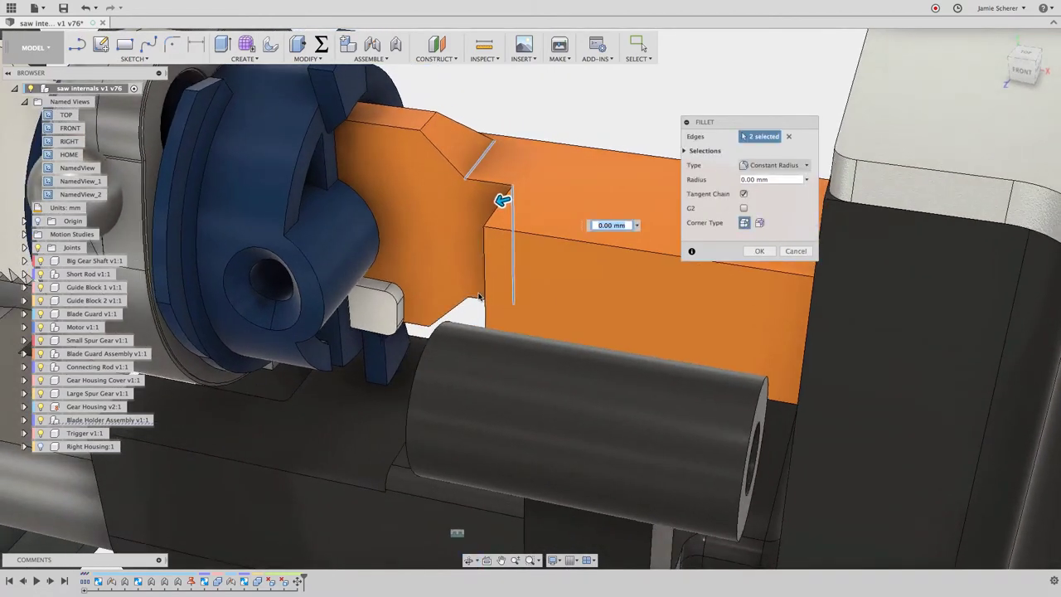
{"action": "left_click", "coordinate": [474, 297]}
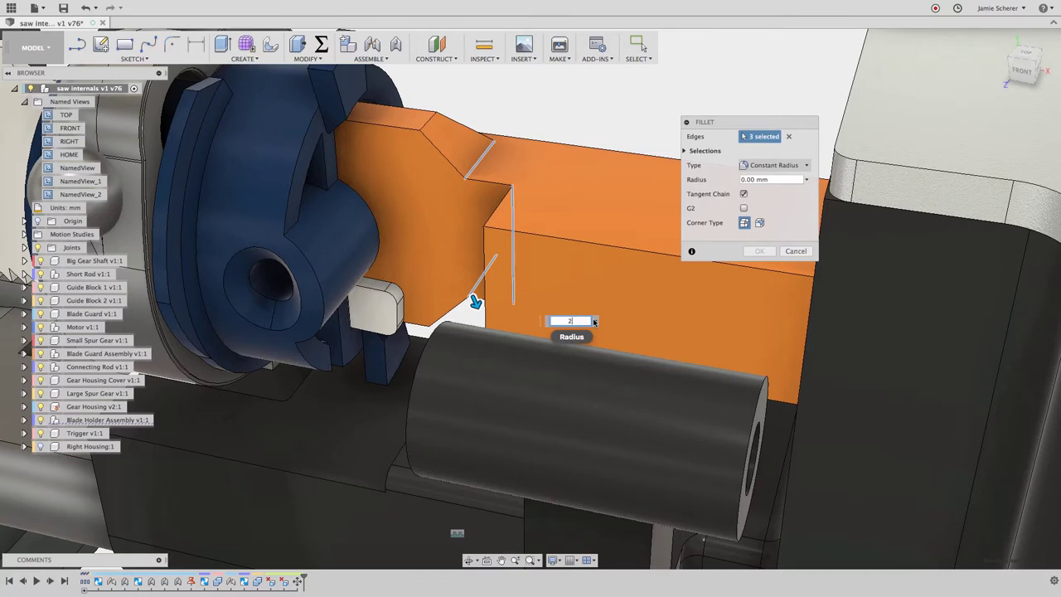
{"action": "key", "text": "Return"}
{"action": "key", "text": "Return"}
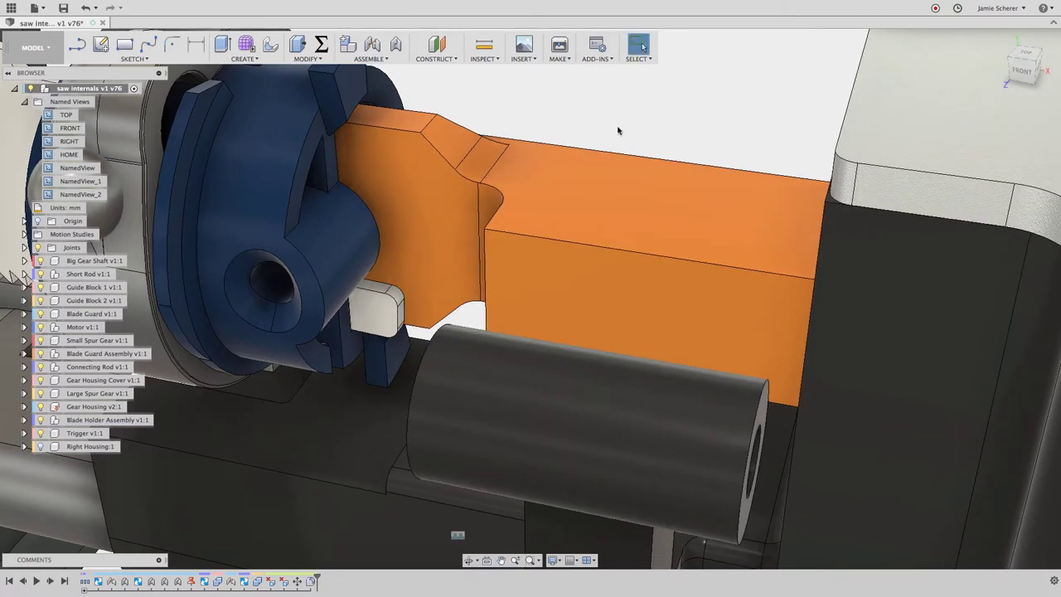
Step: In the Simulation workspace, locally re-solve Static Stress (3), raising the minimum safety factor to 2.13
{"action": "left_click", "coordinate": [45, 52]}
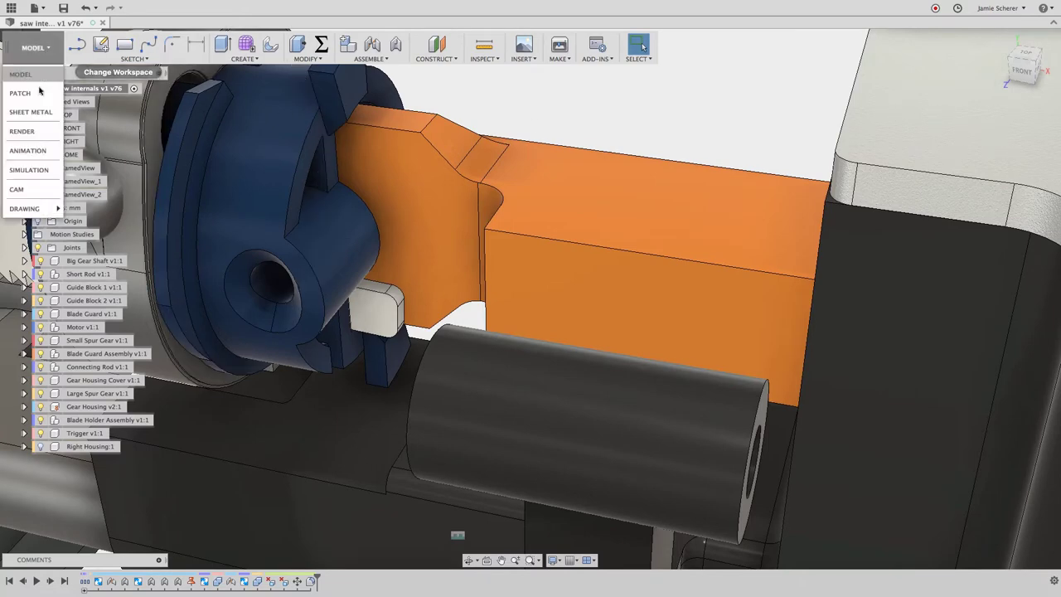
{"action": "left_click", "coordinate": [34, 168]}
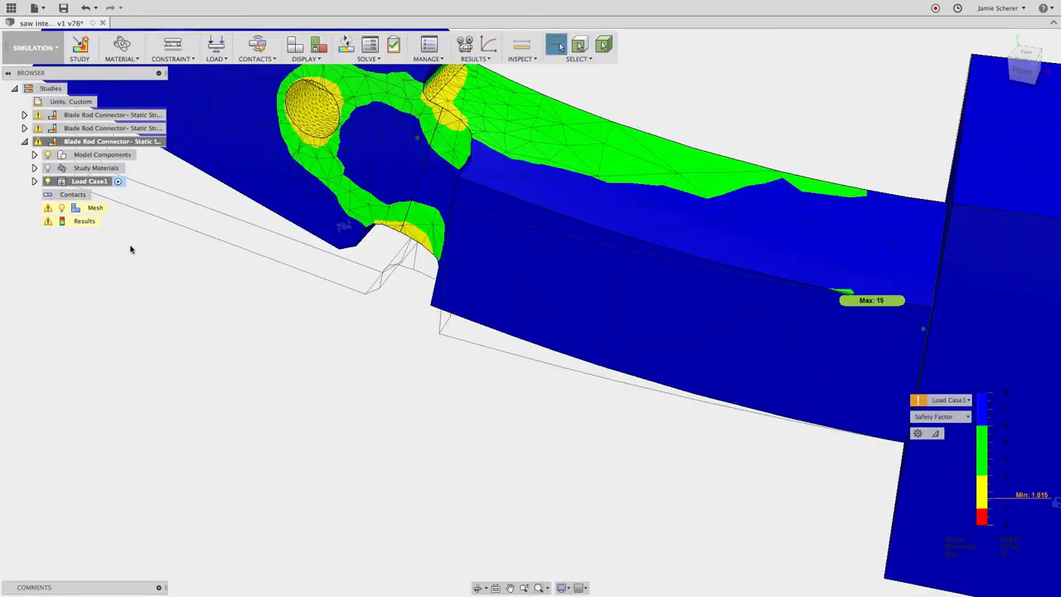
{"action": "left_click", "coordinate": [346, 44]}
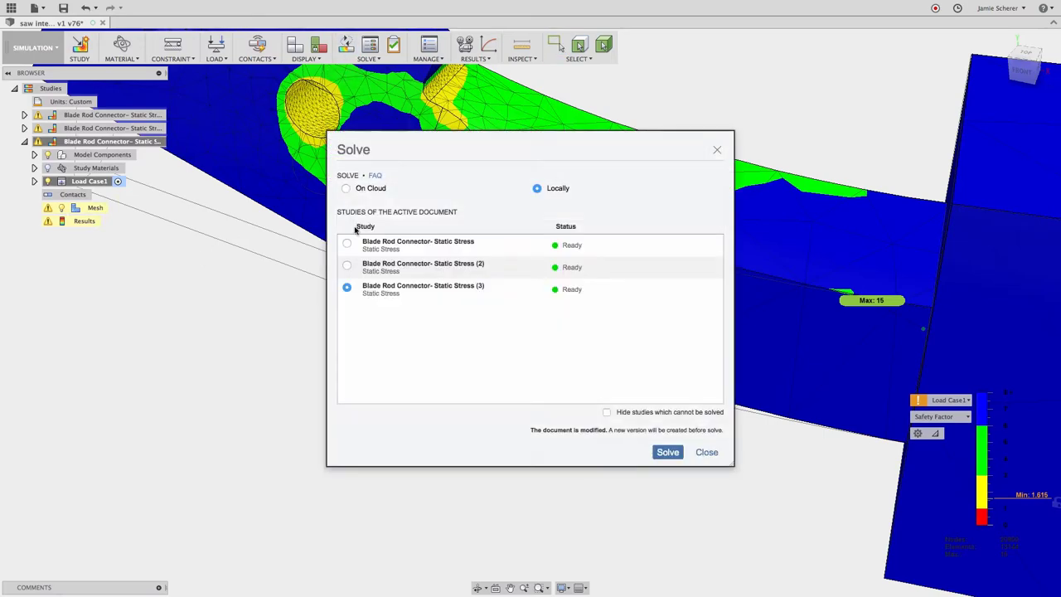
{"action": "left_click", "coordinate": [661, 451]}
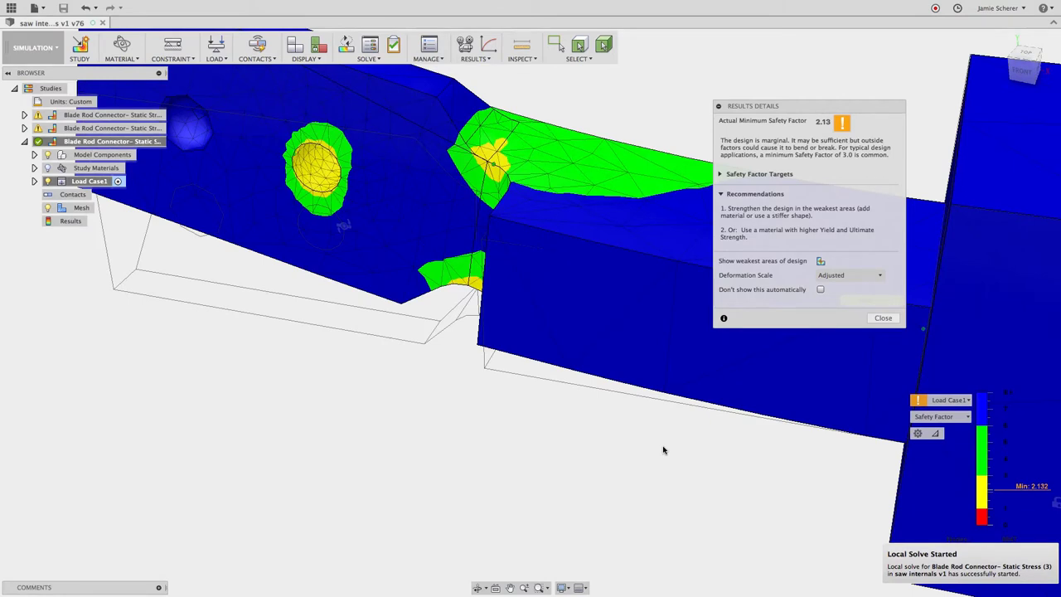
Step: Show all probe labels, such as 3.606 and 6.45, on the safety-factor plot
{"action": "left_click", "coordinate": [515, 63]}
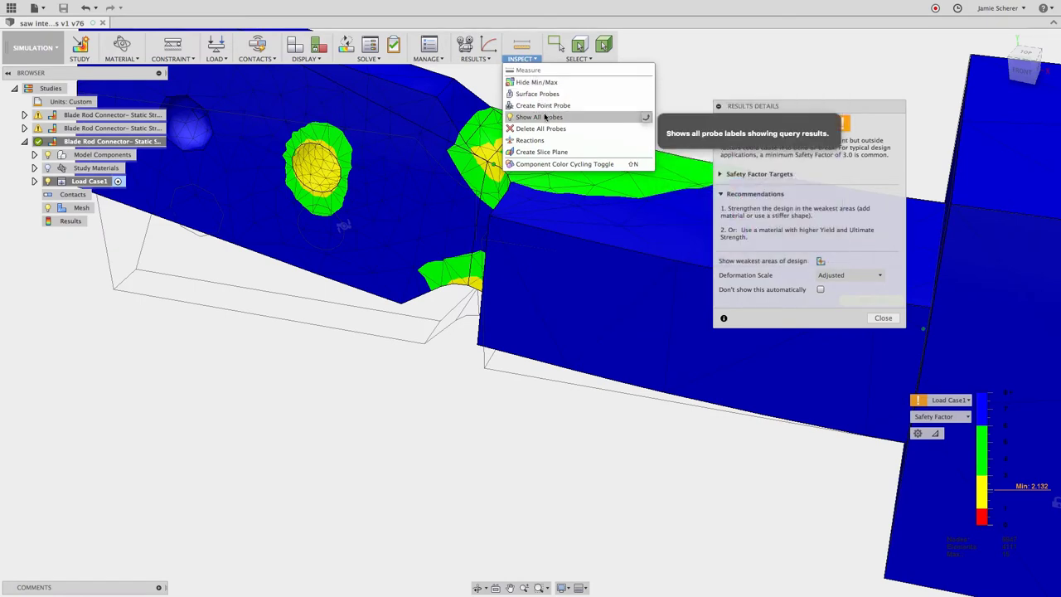
{"action": "left_click", "coordinate": [540, 117]}
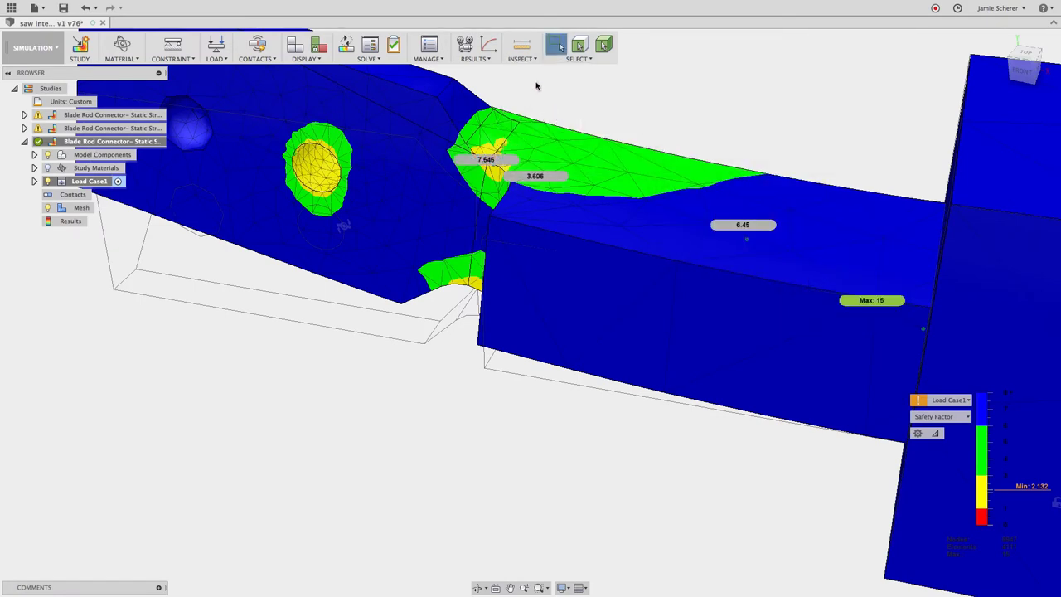
{"action": "left_click", "coordinate": [522, 60]}
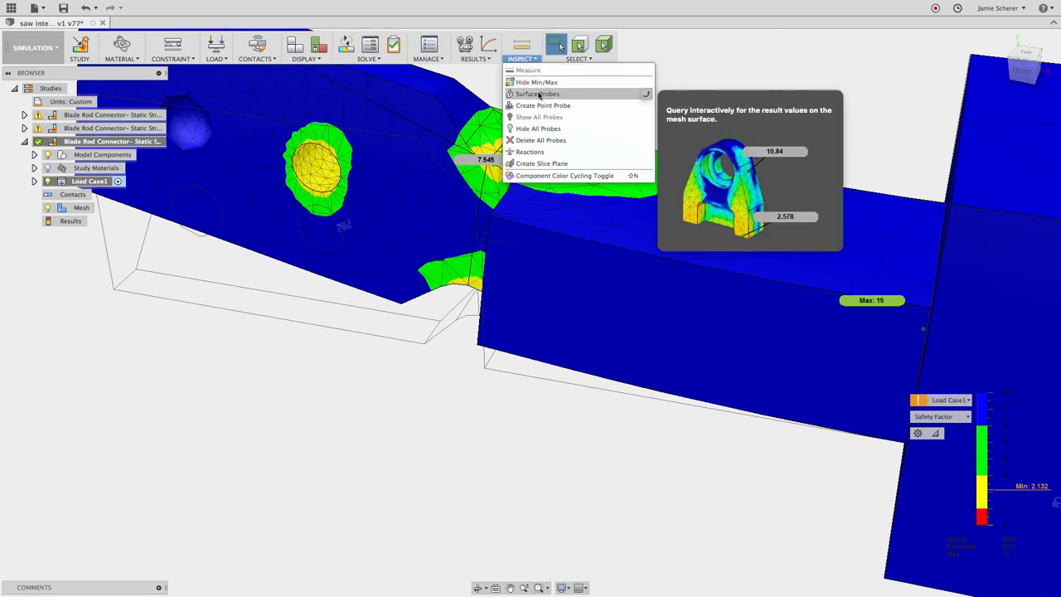
Step: Pin a 2.132 surface probe at the notch and limit the legend to the 0–5.533 range
{"action": "left_click", "coordinate": [539, 94]}
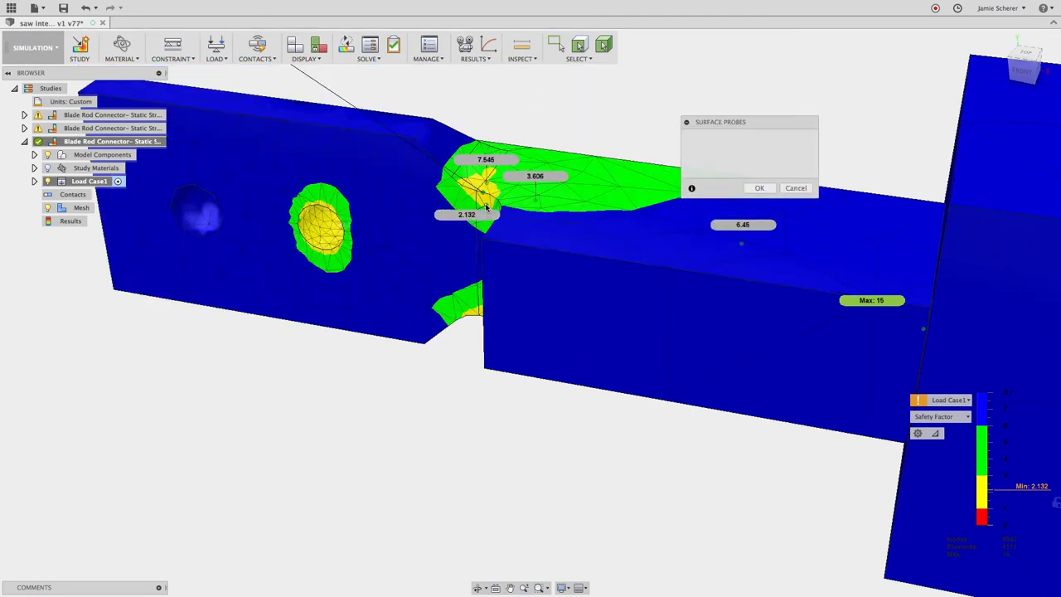
{"action": "left_click", "coordinate": [487, 209]}
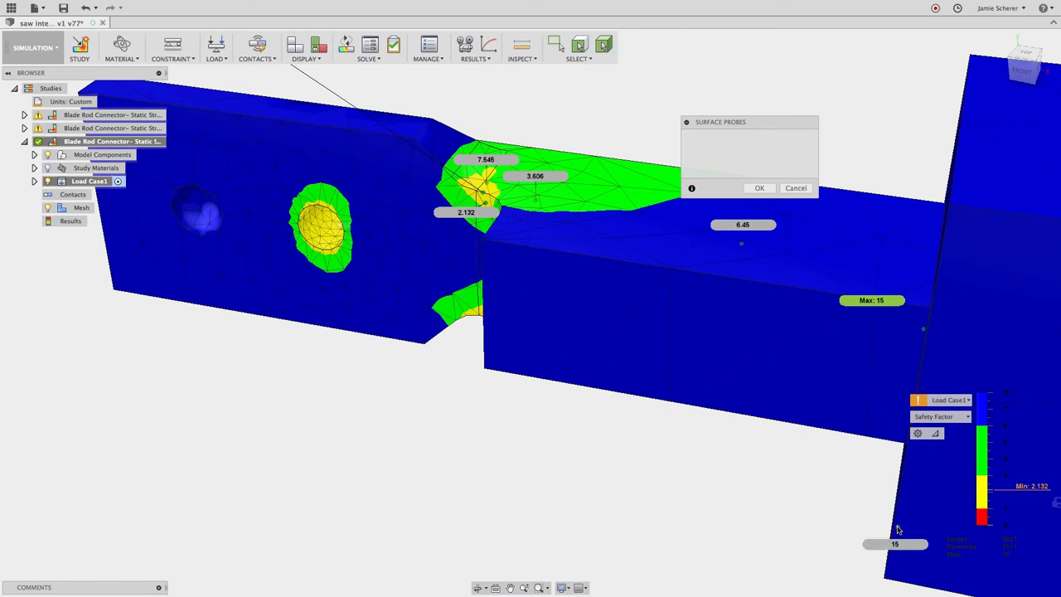
{"action": "left_click_drag", "start_coordinate": [988, 398], "coordinate": [1001, 469]}
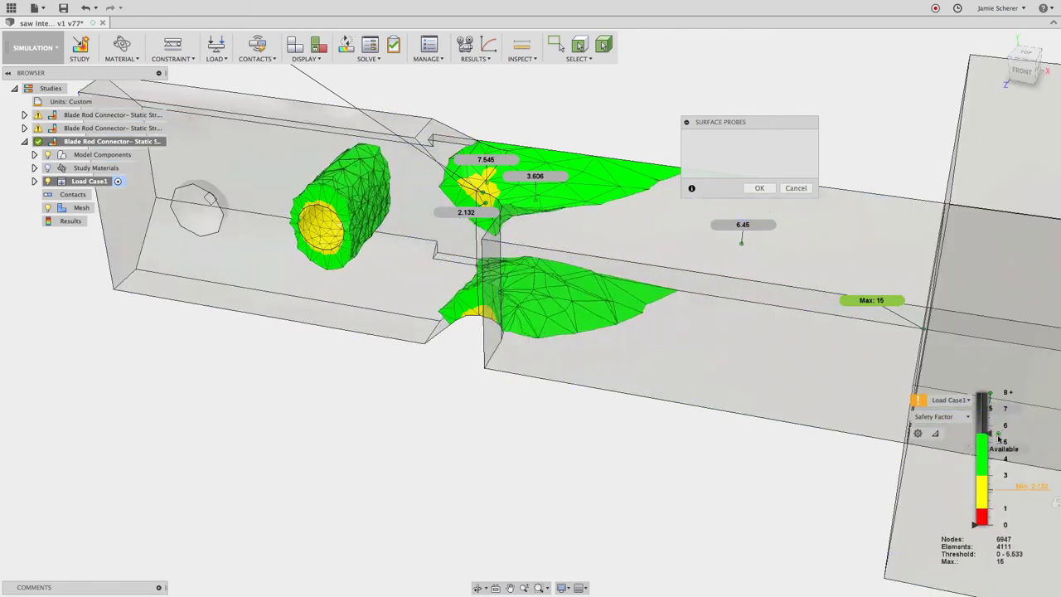